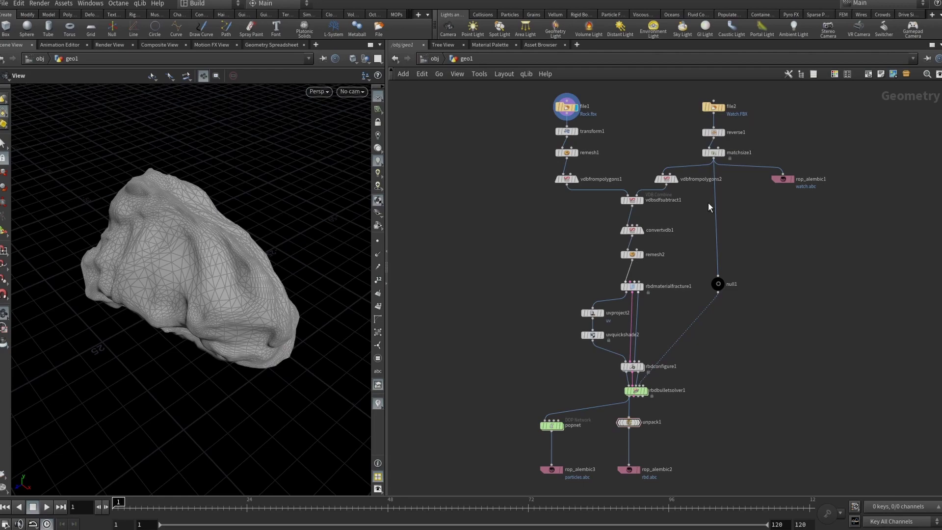
Step: Go up to object level, re-enter geo1, and orient the rock upright
key(u)
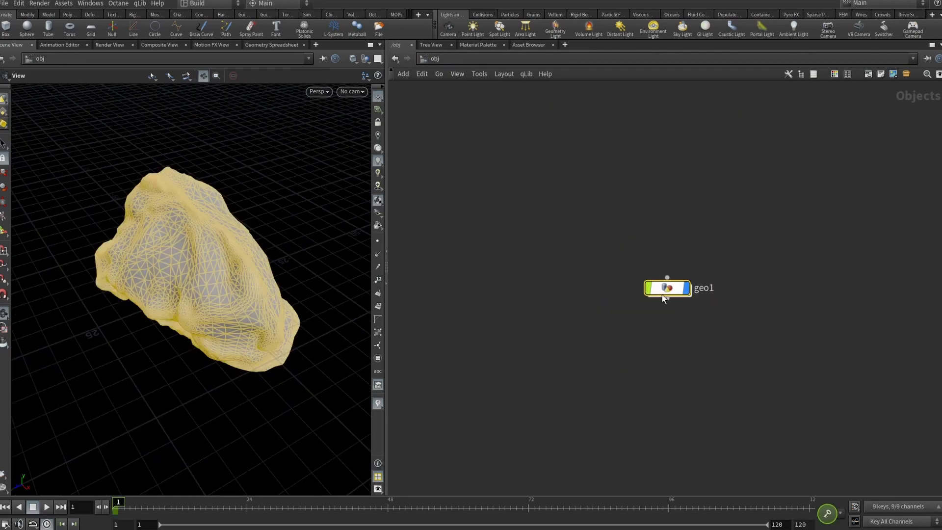
key(i)
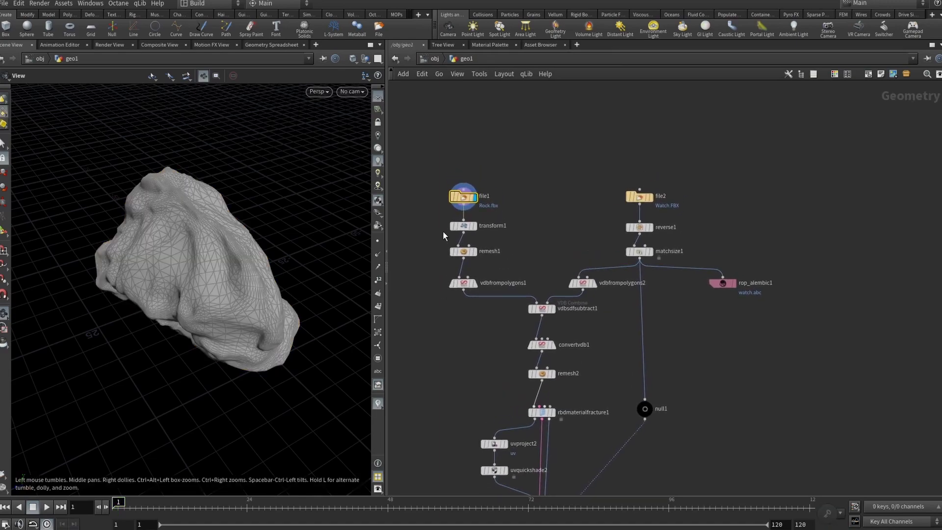
drag(211, 275, 341, 241)
drag(246, 252, 231, 248)
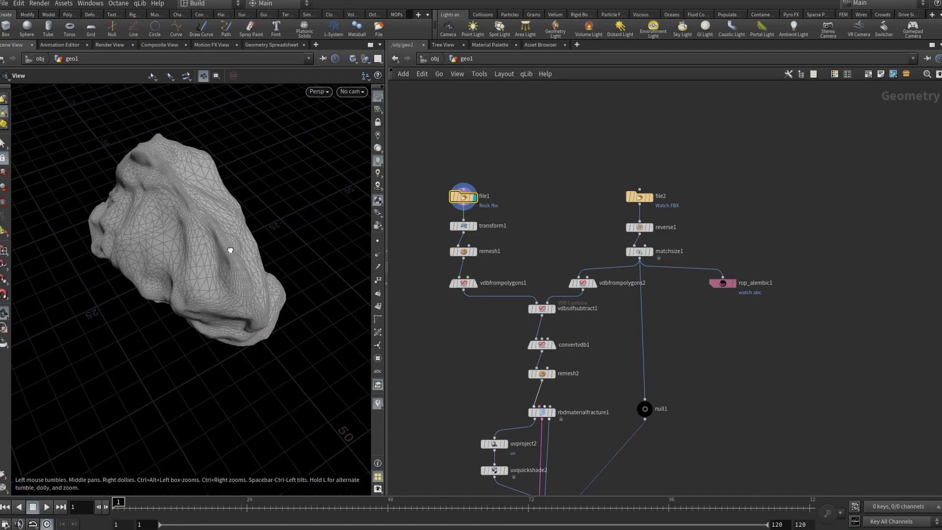
Step: Create a File node (file3), check its parameters, then delete it
key(Tab)
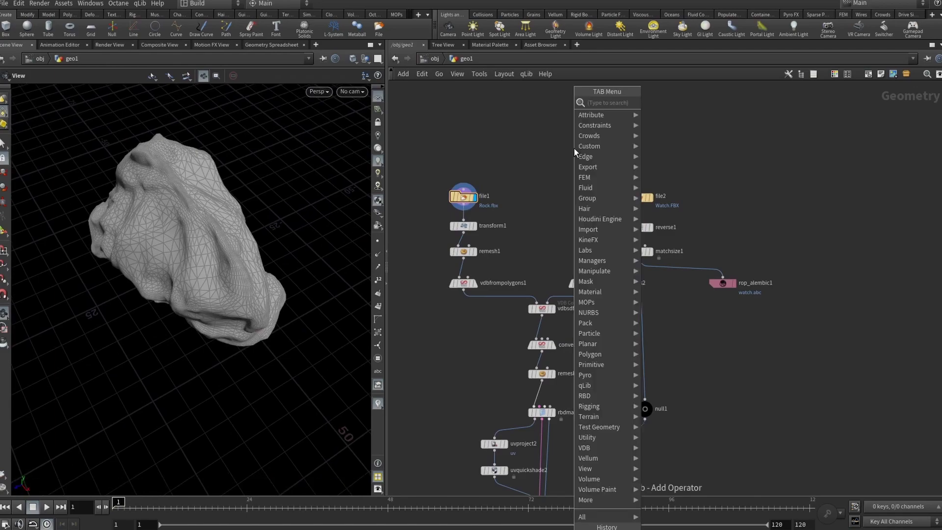
text(file)
key(Return)
click(574, 148)
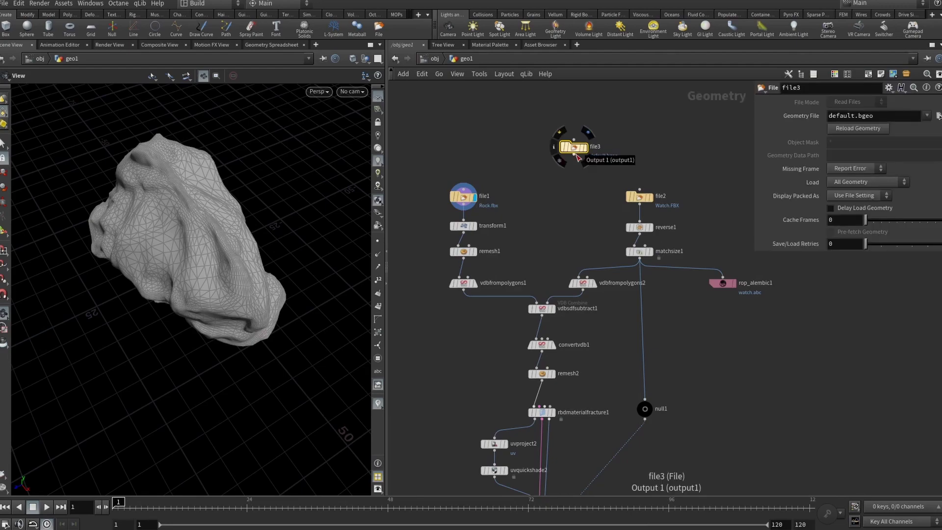
key(p)
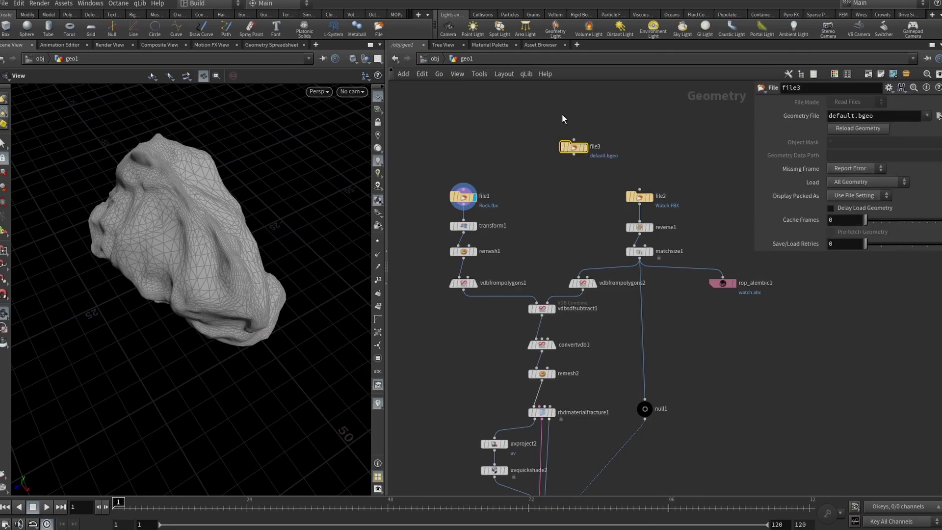
key(Delete)
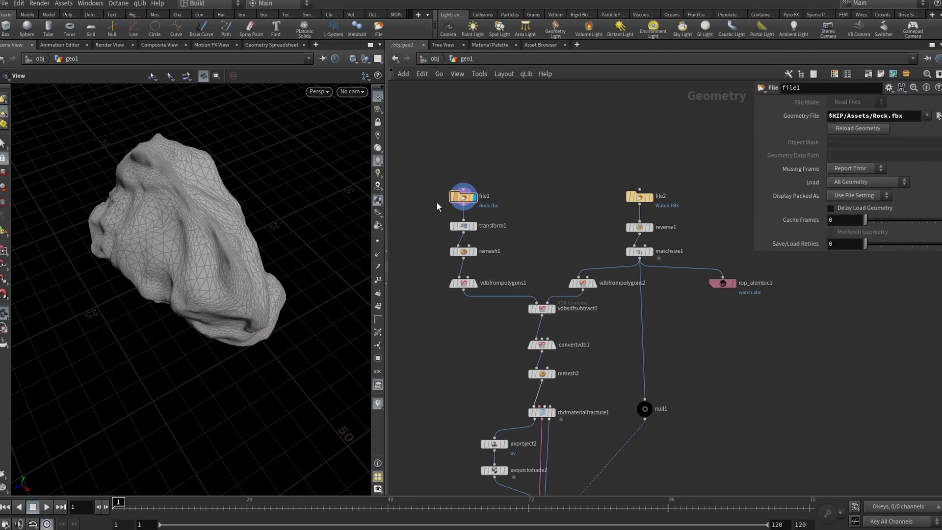
Step: Display file2's Watch.FBX geometry and orbit the view to bring the watch into sight
alt+drag(147, 235, 275, 236)
click(650, 197)
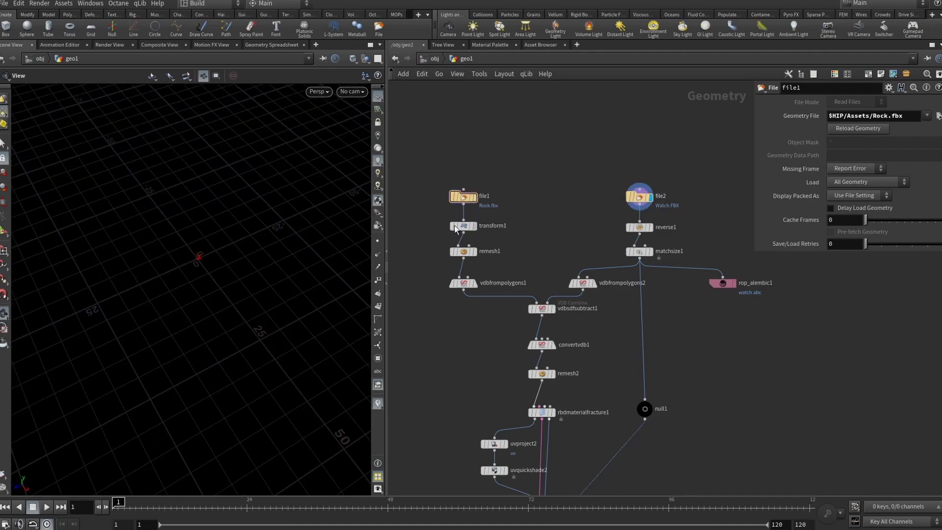
alt+drag(215, 303, 491, 239)
scroll(523, 236, up, 3)
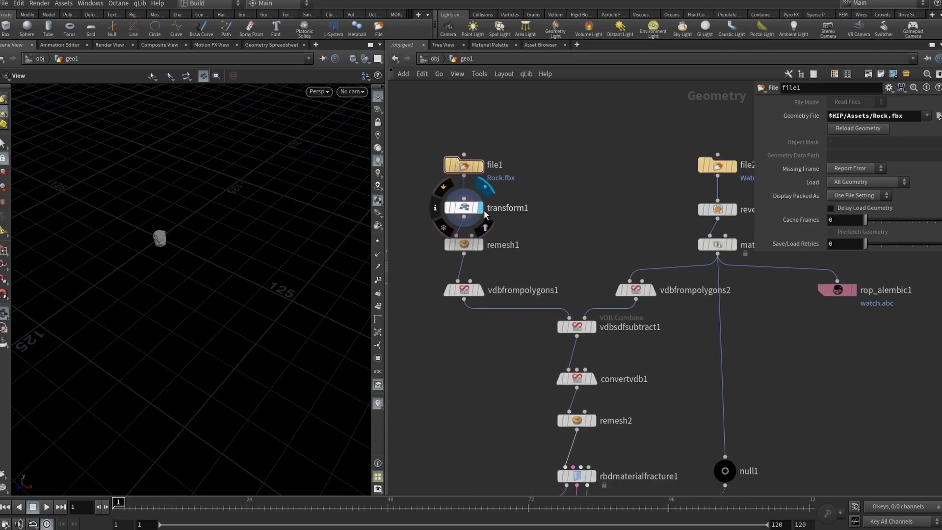
Step: Display transform1's scaled rock and inspect its parameters from several angles
click(482, 208)
alt+drag(172, 233, 221, 254)
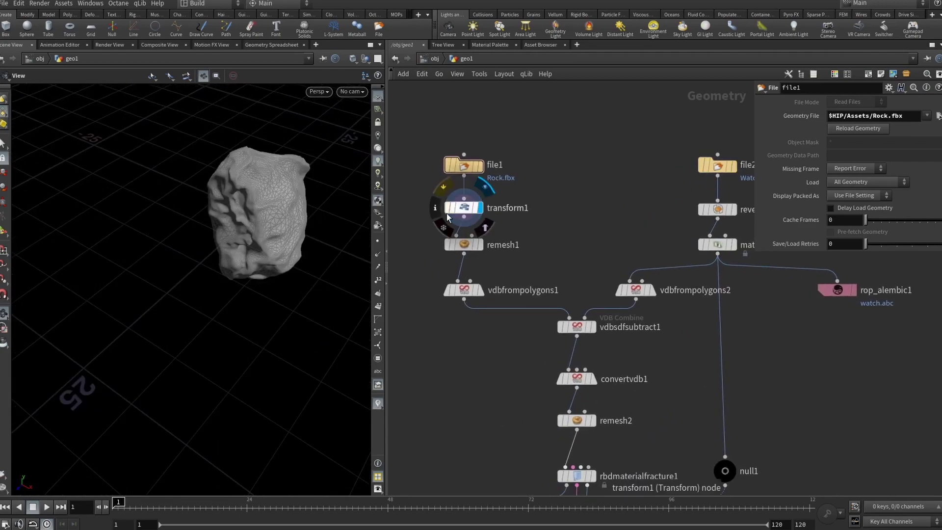
click(463, 208)
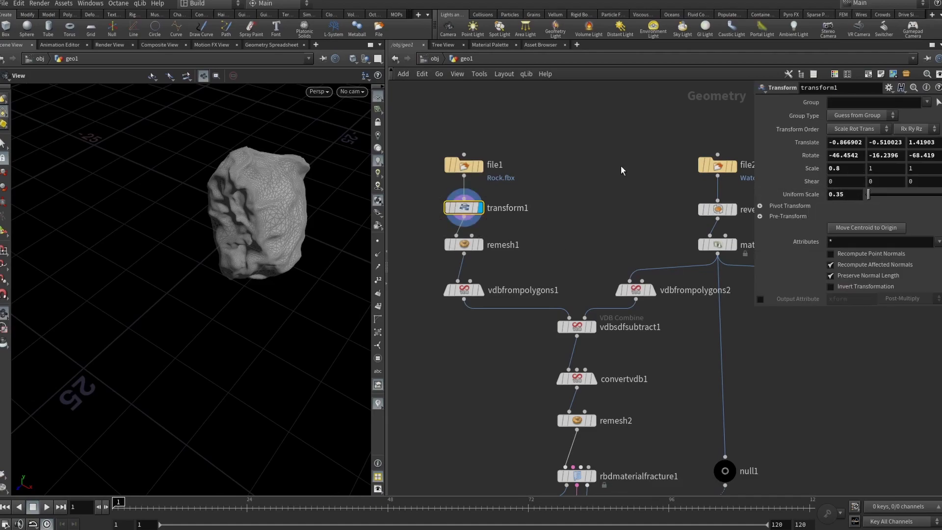
alt+drag(275, 215, 230, 224)
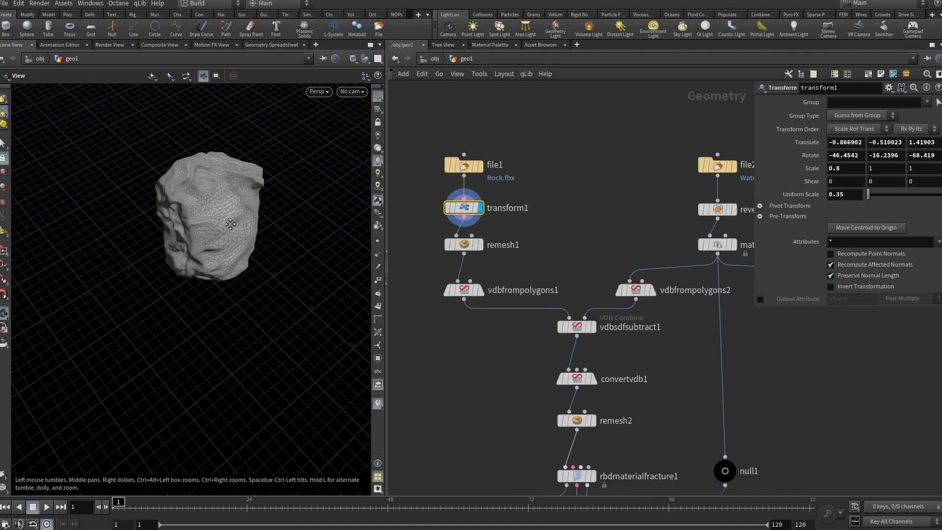
Step: Display remesh1's remeshed rock surface and orbit around it
click(480, 244)
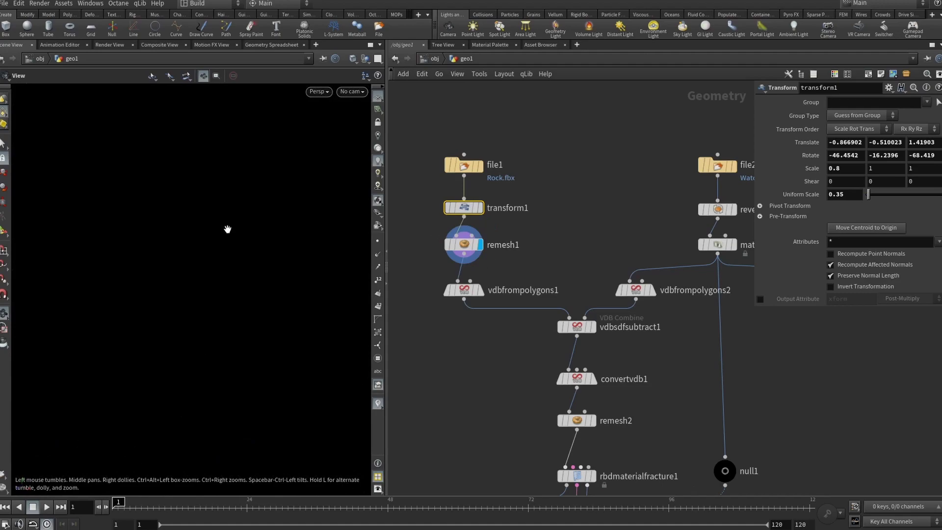
scroll(244, 210, down, 10)
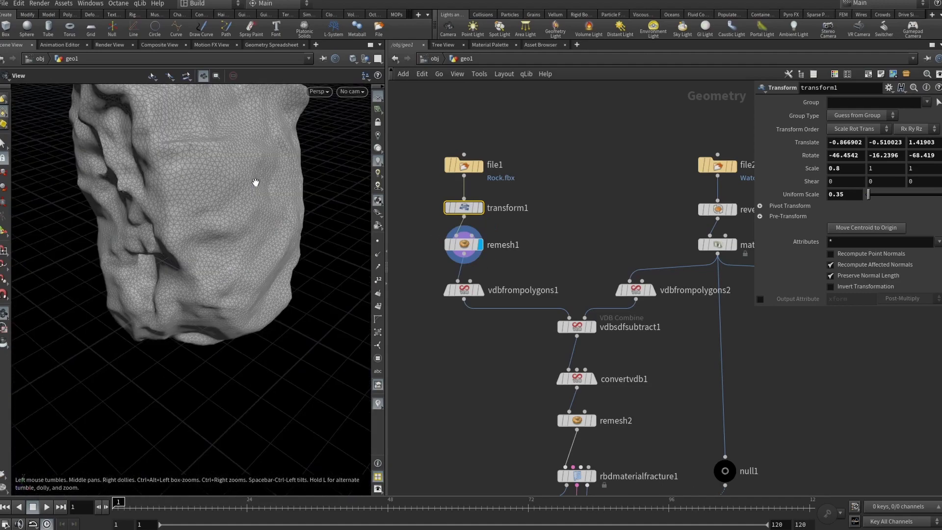
drag(256, 182, 231, 260)
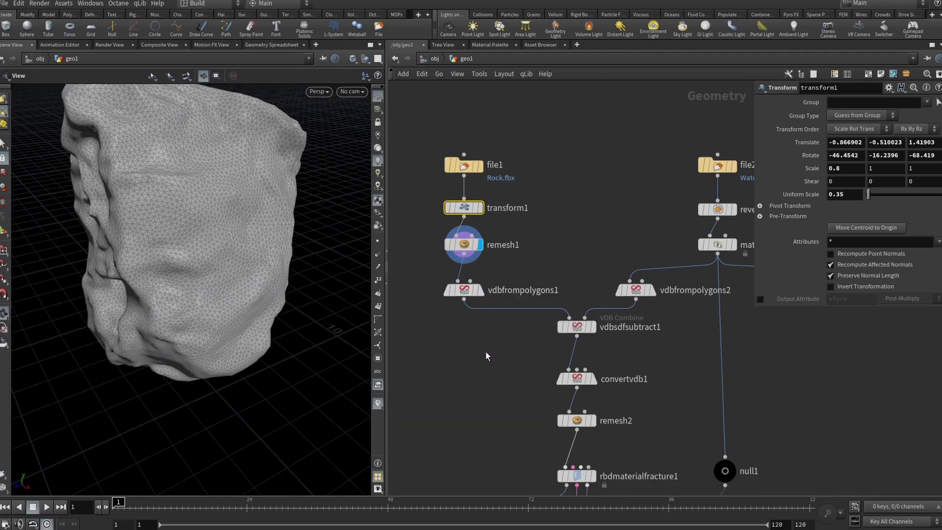
drag(248, 231, 290, 238)
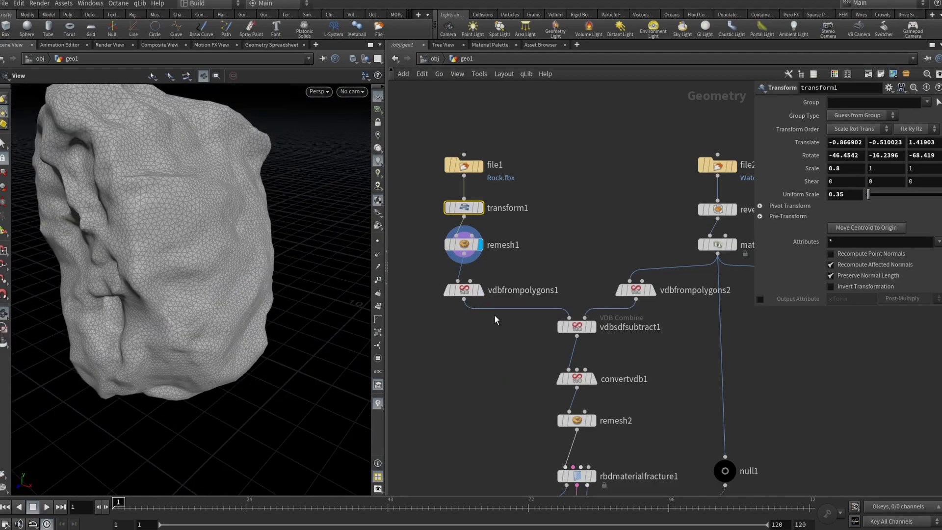
Step: Display vdbfrompolygons1's VDB rock at voxel size 0.04, then pan toward the watch branch
click(479, 292)
click(482, 290)
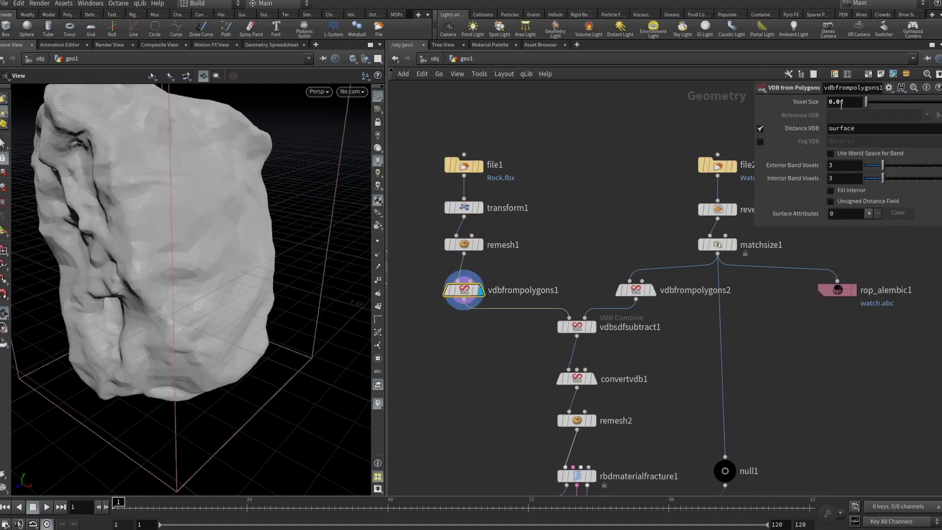
drag(245, 216, 299, 223)
middle_drag(717, 166, 580, 186)
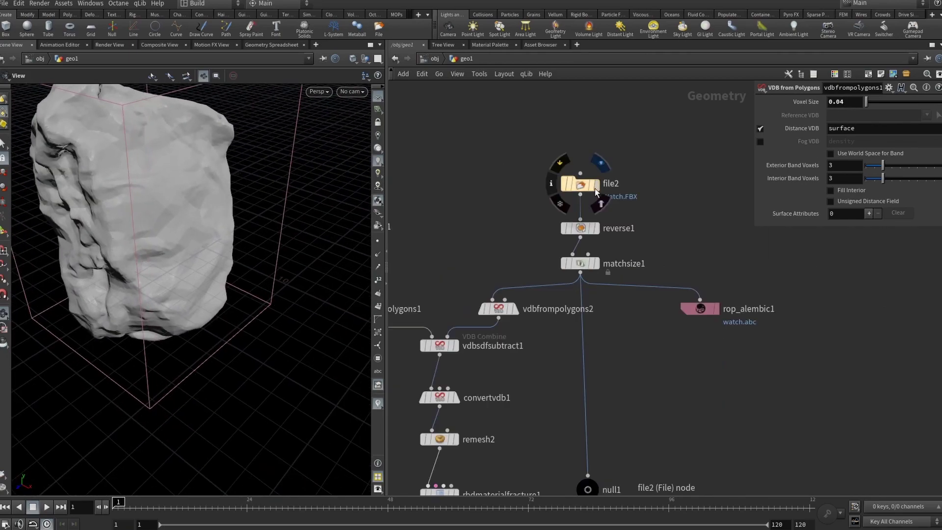
Step: Step through file2, reverse1 and matchsize1 to view the watch fitted to size 7.7
click(596, 184)
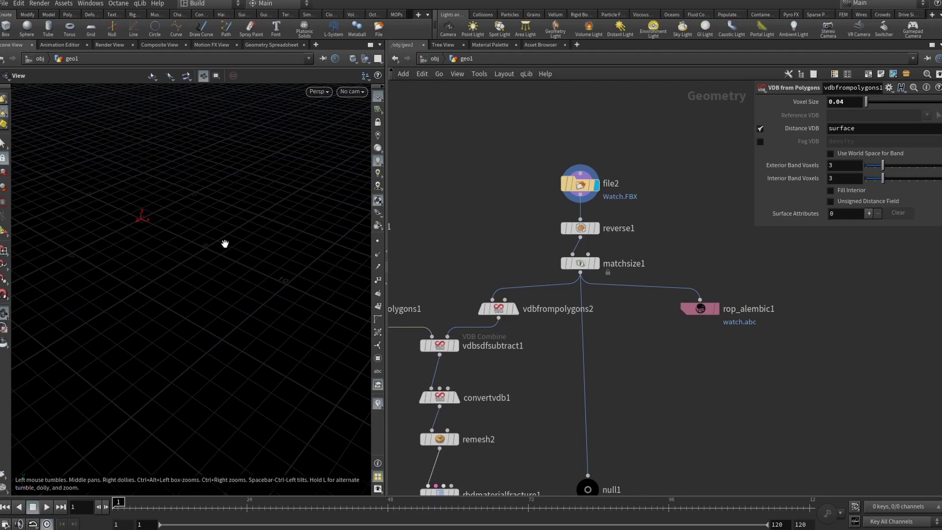
click(596, 229)
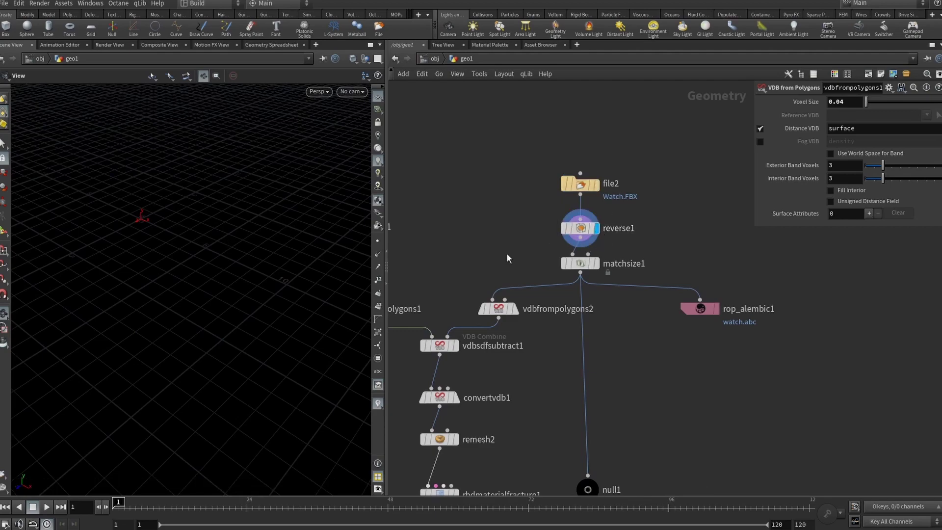
click(597, 266)
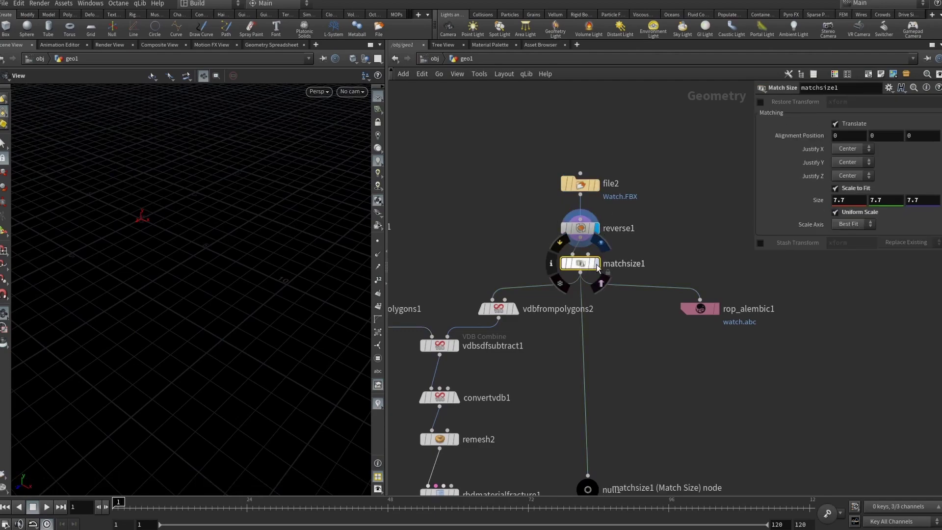
click(597, 263)
drag(206, 235, 162, 206)
middle_drag(516, 275, 637, 256)
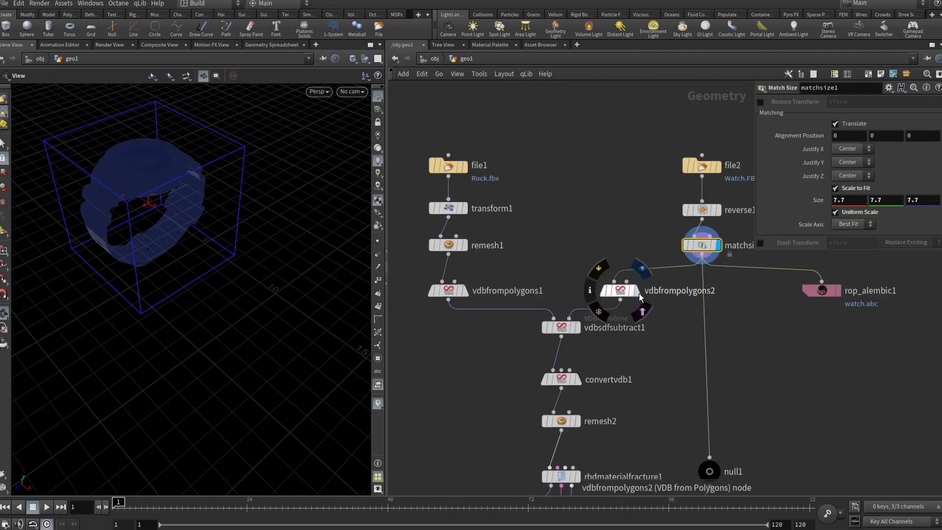
Step: Inspect vdbfrompolygons2's watch VDB surface at voxel size 0.04 from a higher angle
click(621, 292)
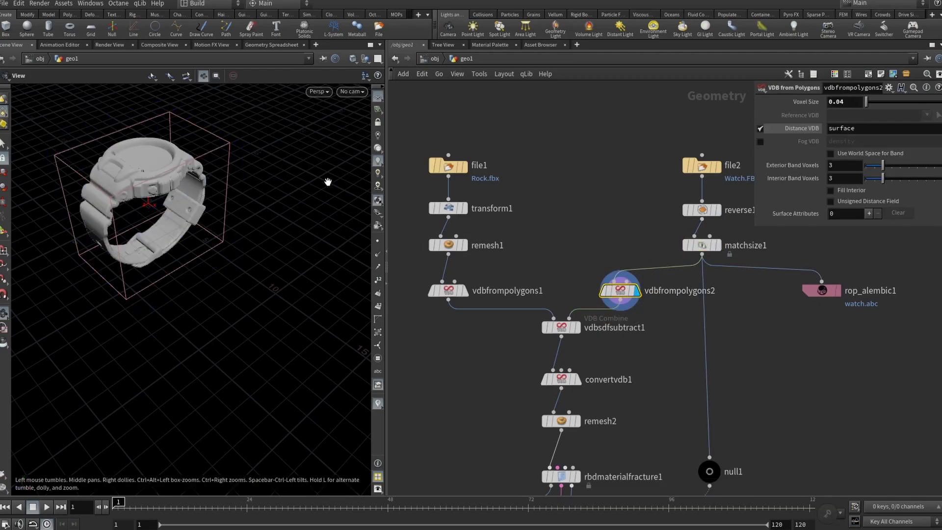
scroll(159, 209, up, 5)
scroll(203, 148, down, 5)
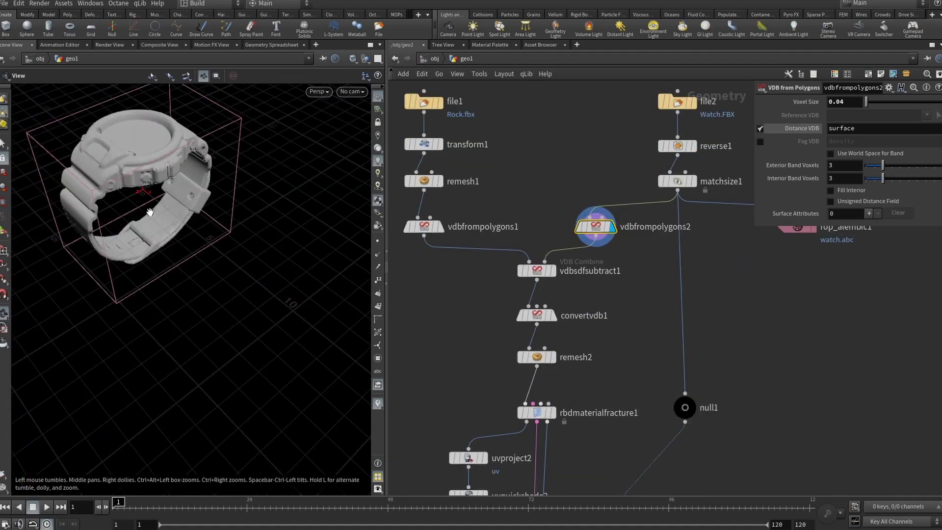
drag(203, 147, 180, 252)
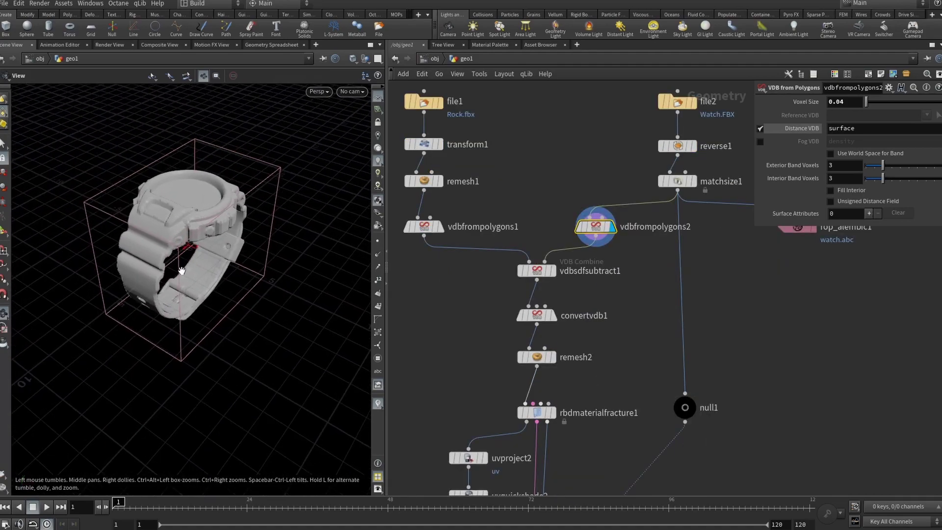
Step: Show vdbsdfsubtract1's SDF Difference result, then select convertvdb1 and remesh2 to move them down
click(554, 271)
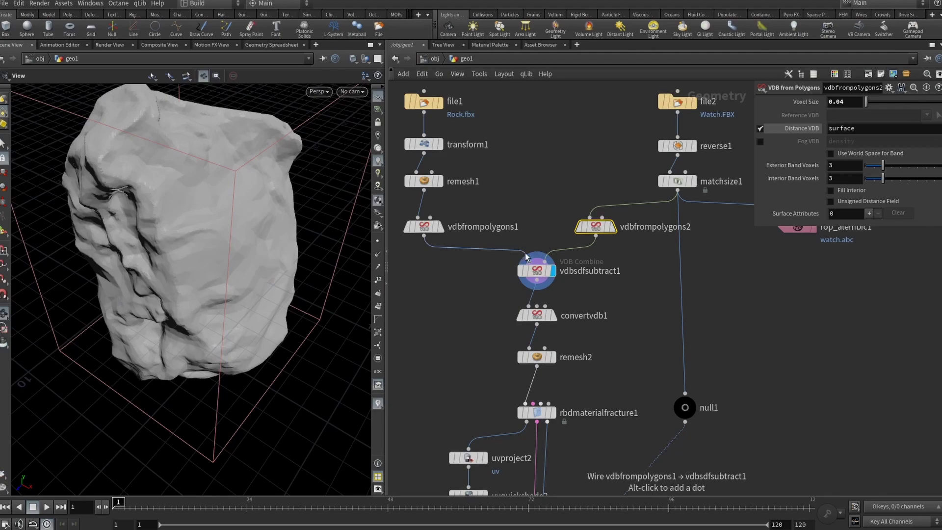
mouse_move(536, 275)
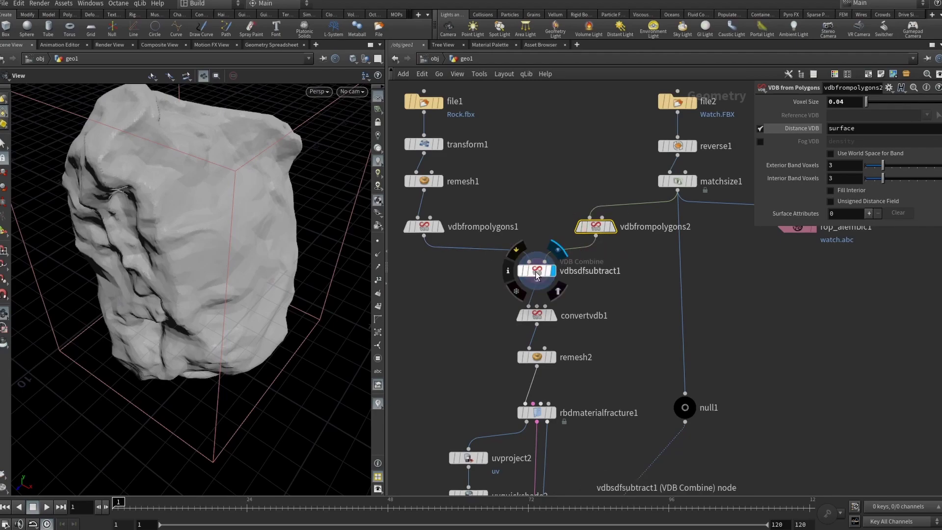
click(540, 273)
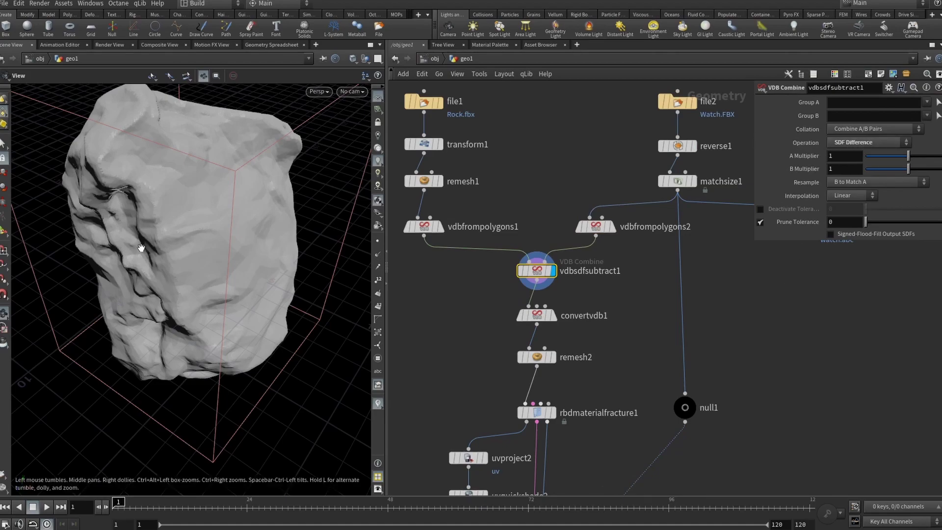
drag(141, 247, 265, 226)
drag(537, 315, 537, 379)
Step: Add a Box node, box1, and place it beside boolean1
click(435, 307)
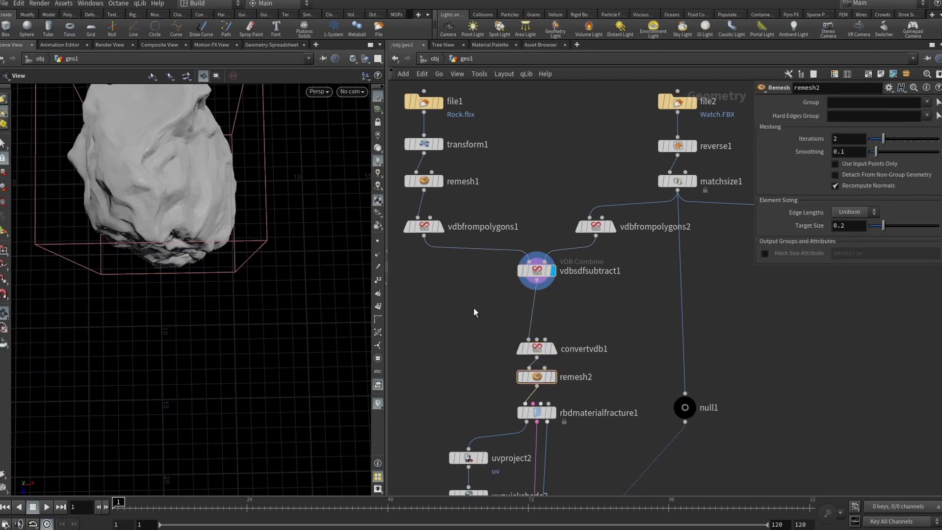
key(Tab)
text(box)
key(Return)
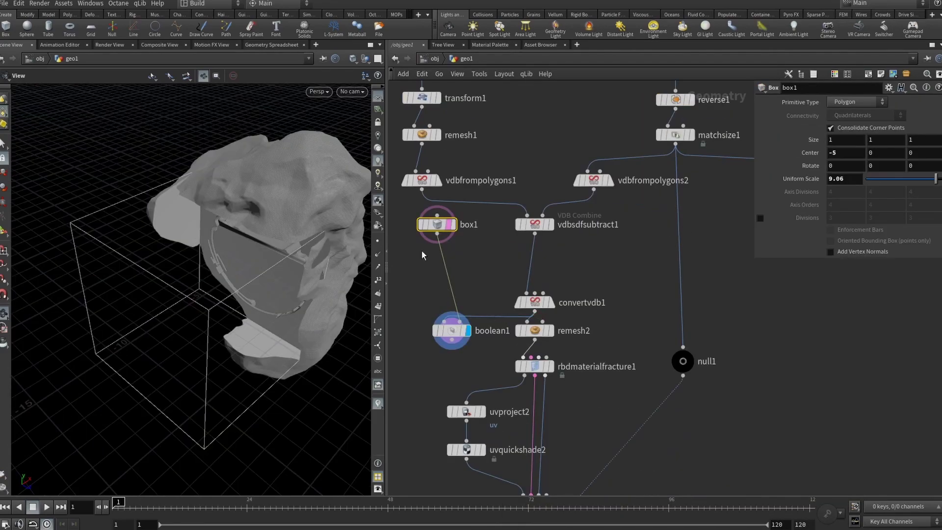
drag(437, 228, 466, 271)
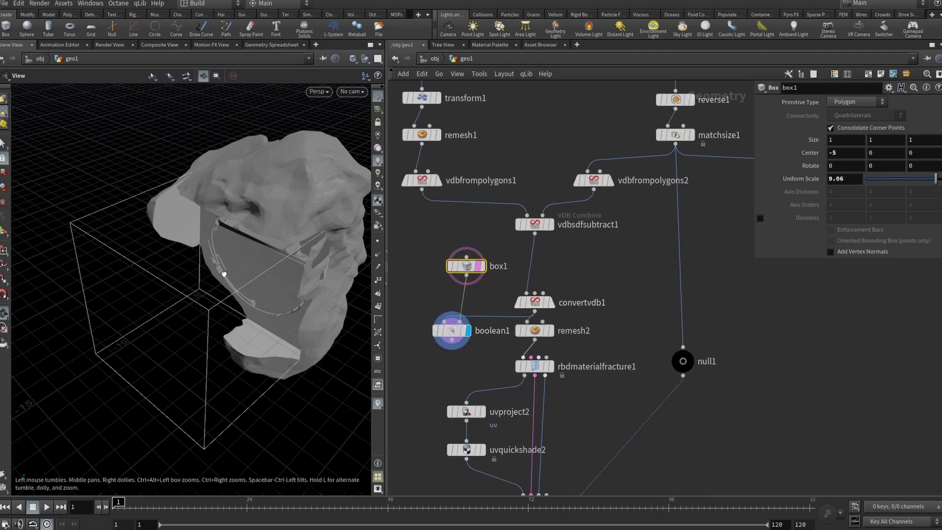
Step: Inspect the boolean-cut head mesh from several angles, then select boolean1
drag(218, 274, 162, 260)
scroll(231, 261, up, 5)
drag(231, 261, 224, 198)
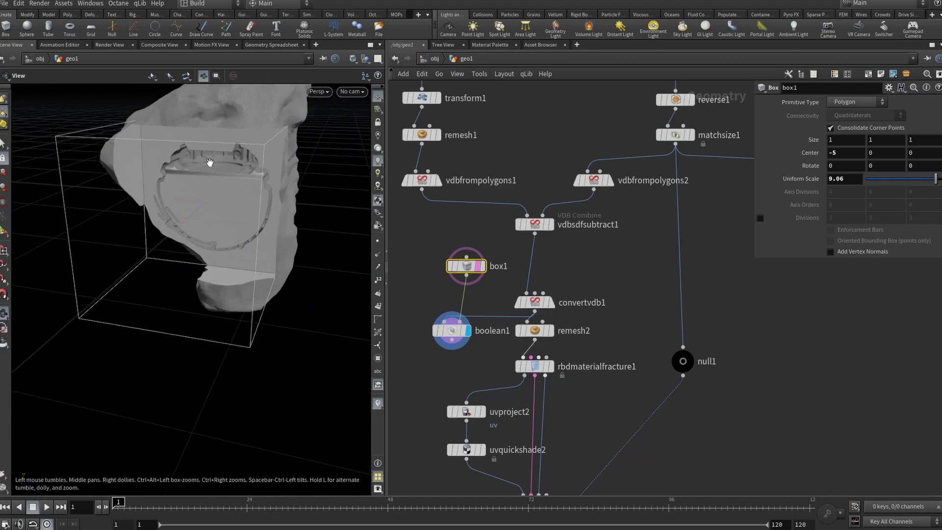
scroll(234, 171, up, 2)
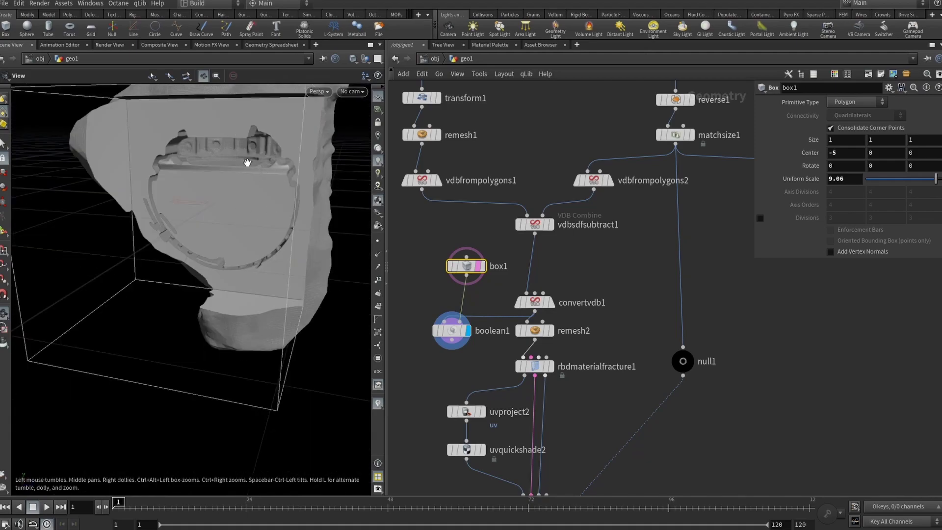
drag(279, 185, 246, 199)
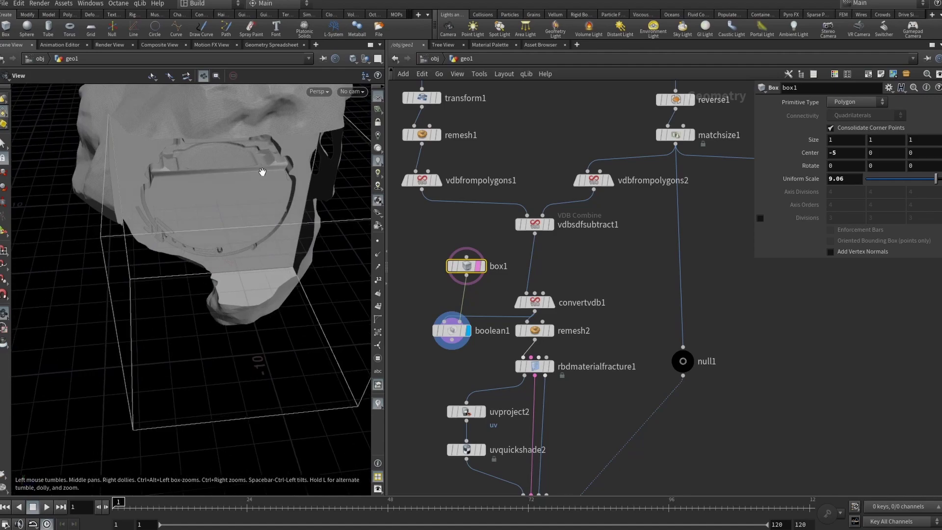
mouse_move(263, 171)
mouse_down()
mouse_move(254, 185)
mouse_move(250, 175)
mouse_up()
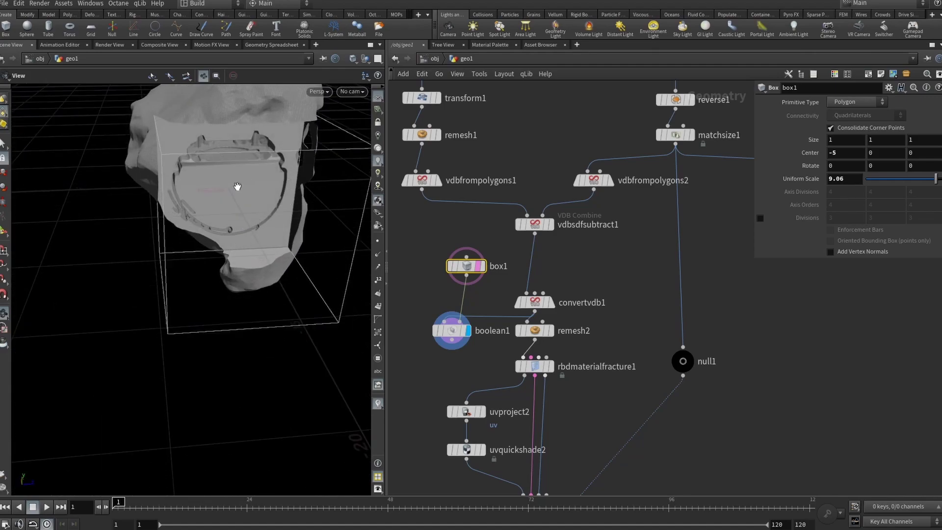
drag(242, 185, 301, 215)
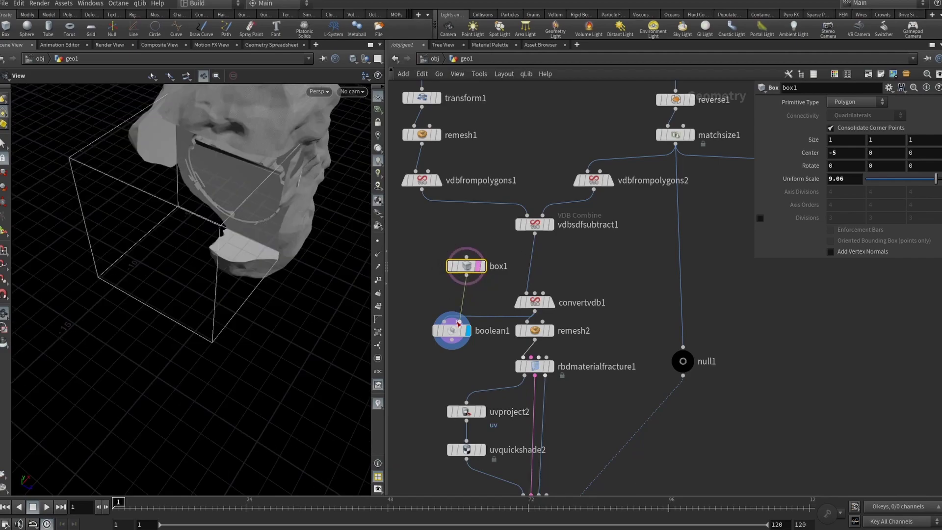
click(456, 325)
Step: Delete boolean1 and box1, leaving convertvdb1's whole polygon rock displayed and selected
key(Delete)
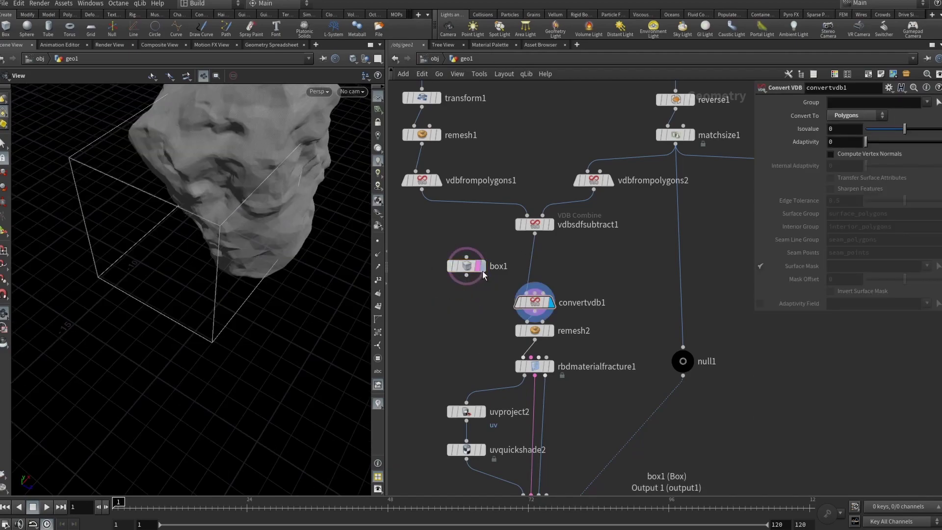
click(469, 267)
key(Delete)
drag(279, 217, 171, 246)
click(534, 302)
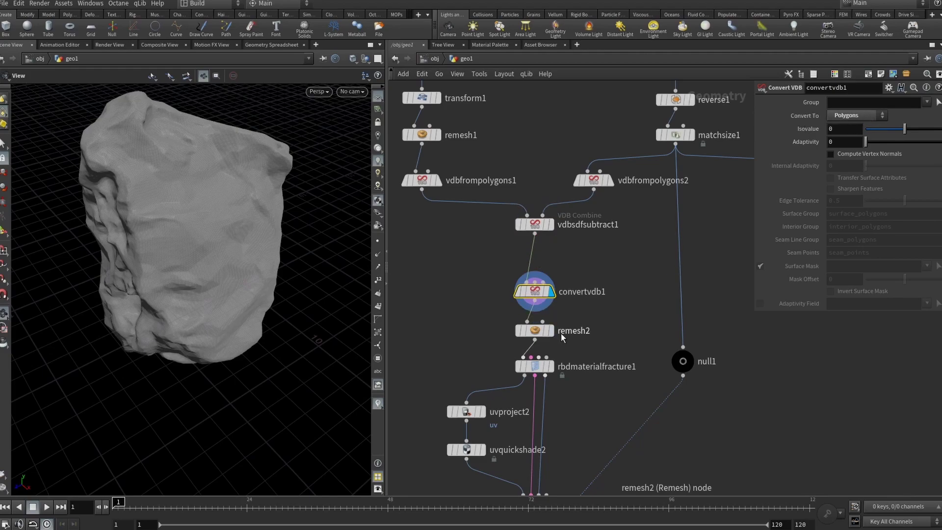
mouse_move(555, 335)
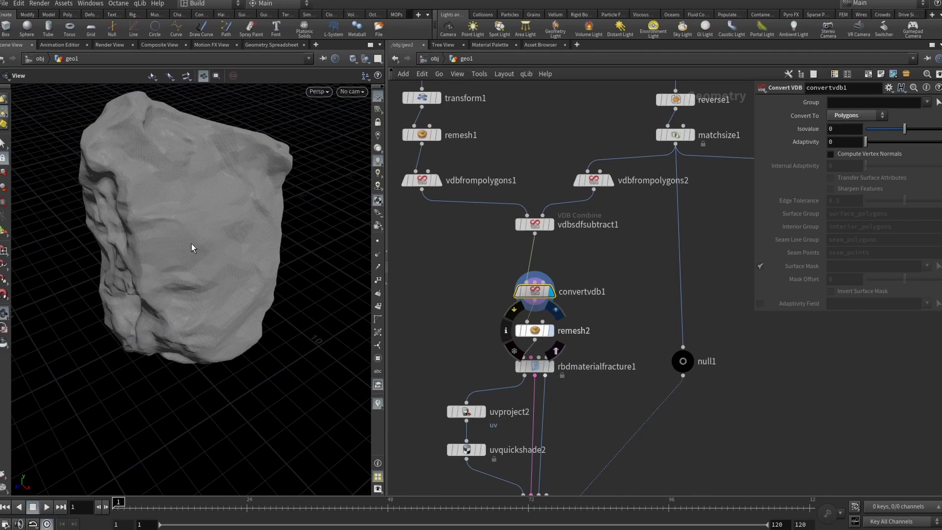
Step: Open rbdmaterialfracture1's Concrete settings in a wider pane and review fracture level 1
middle_drag(452, 312, 456, 209)
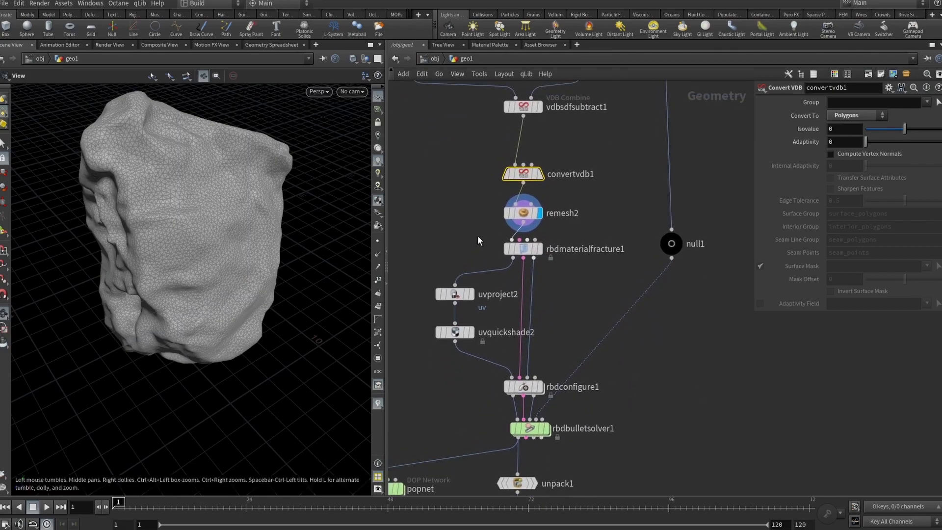
click(523, 249)
mouse_move(524, 255)
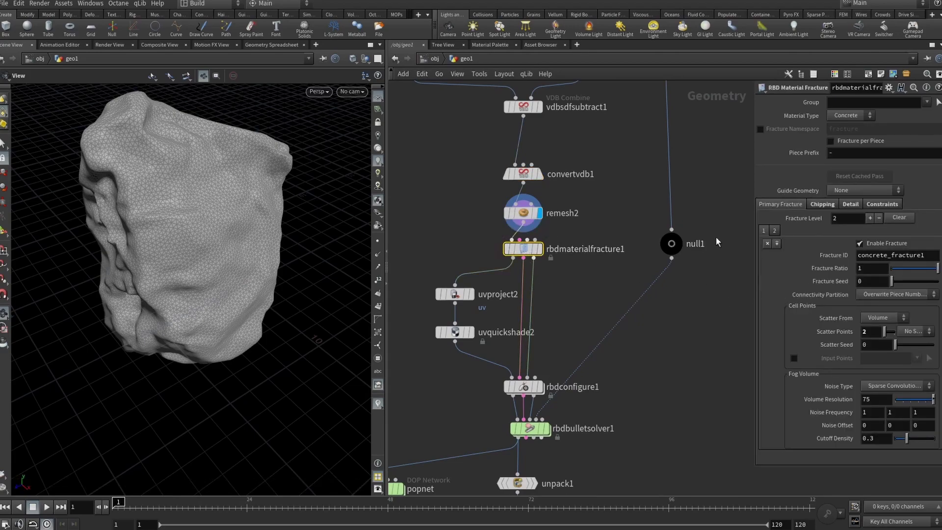
drag(753, 290, 659, 290)
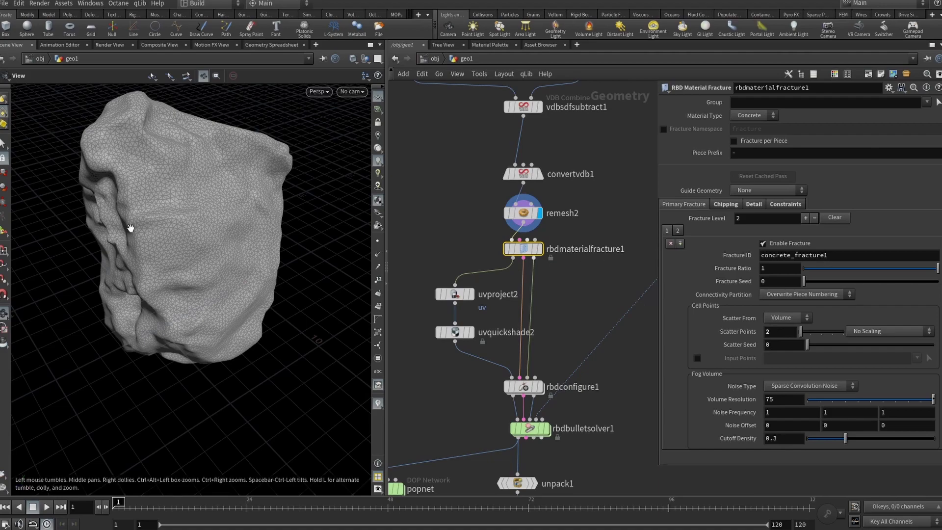
mouse_move(129, 226)
mouse_down()
mouse_move(183, 213)
mouse_move(130, 221)
mouse_up()
drag(190, 240, 72, 204)
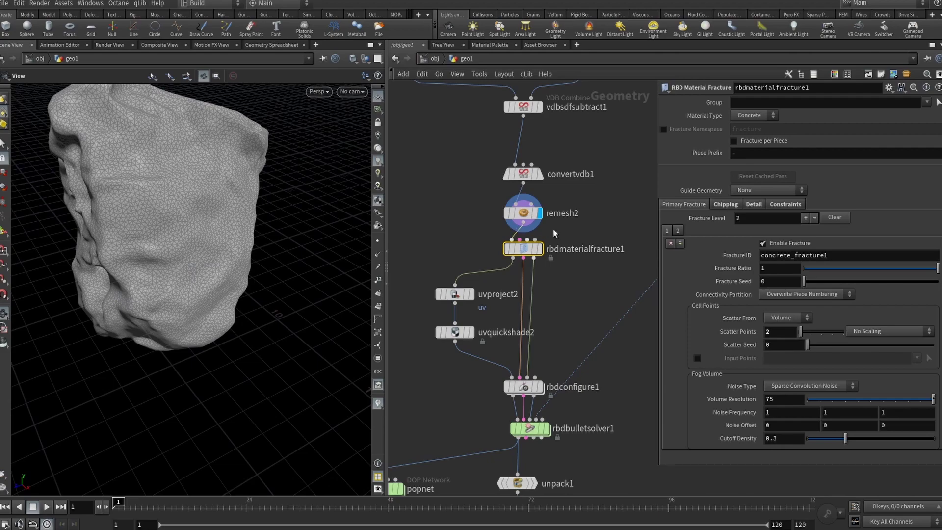
Step: Switch to fracture level 2 and orbit around the rock to compare
mouse_move(552, 248)
click(678, 231)
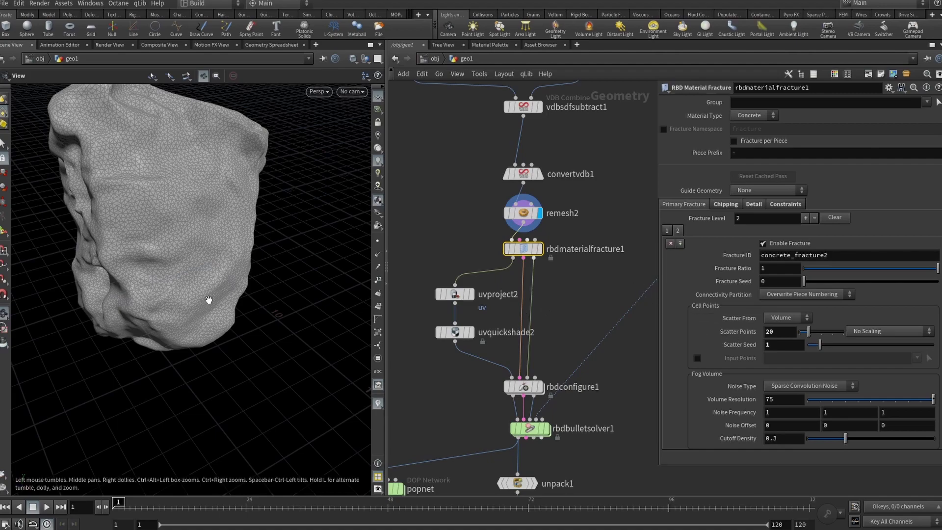
drag(142, 248, 338, 230)
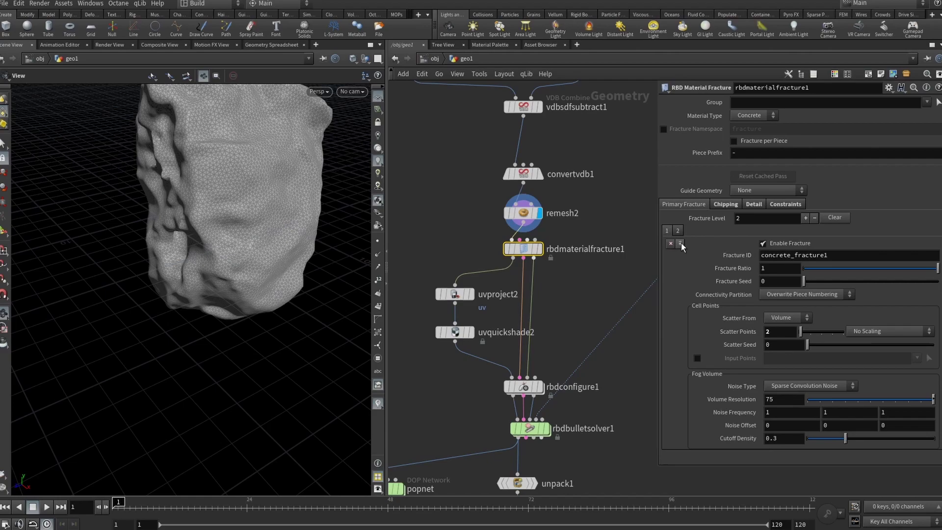
drag(279, 185, 226, 249)
Step: Review rbdmaterialfracture1's Chipping, Detail and glue Constraints tabs, then pan to the lower nodes
click(731, 205)
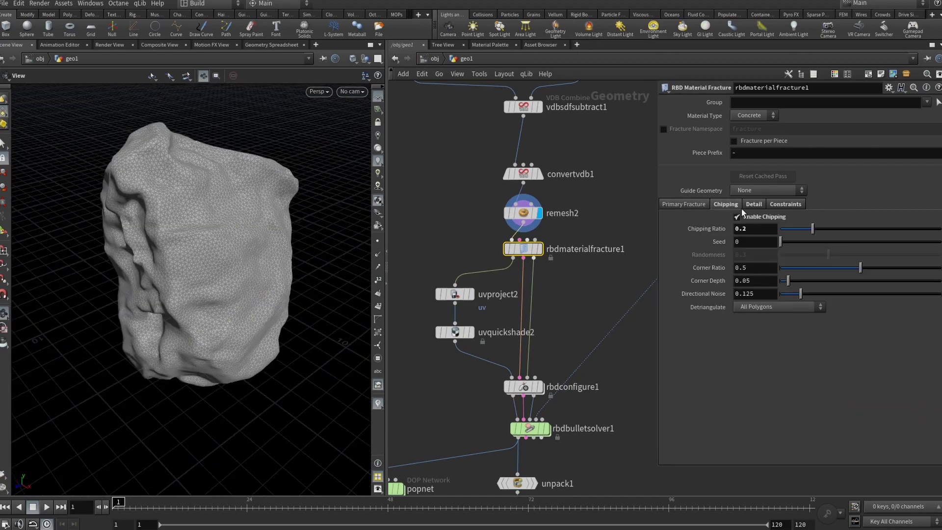
click(755, 204)
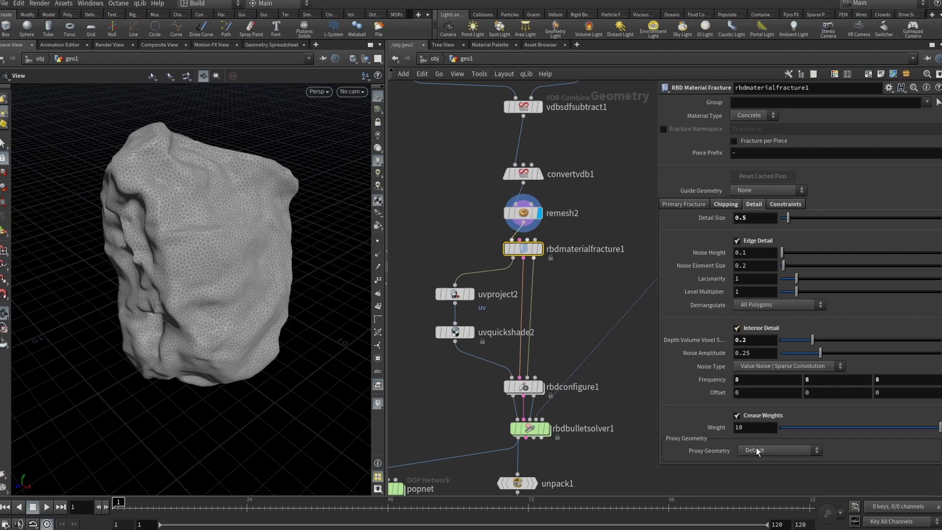
click(725, 204)
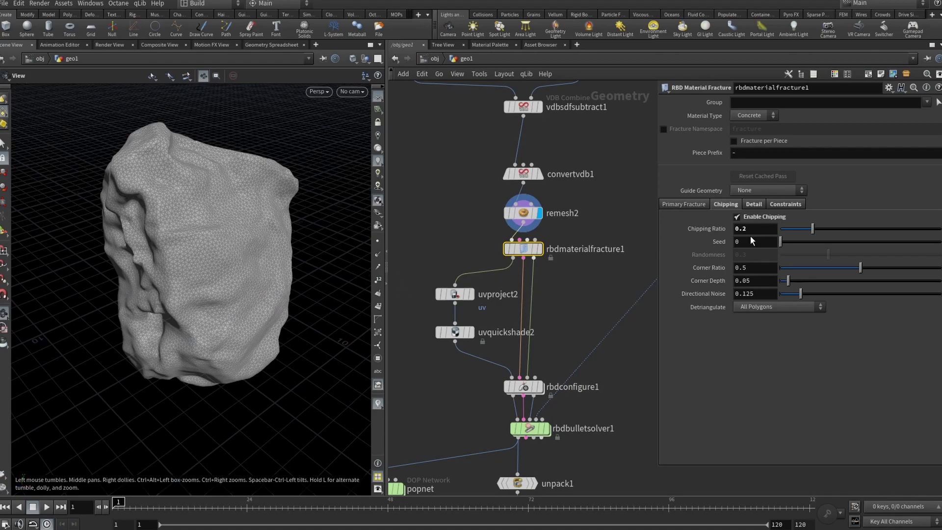
click(789, 204)
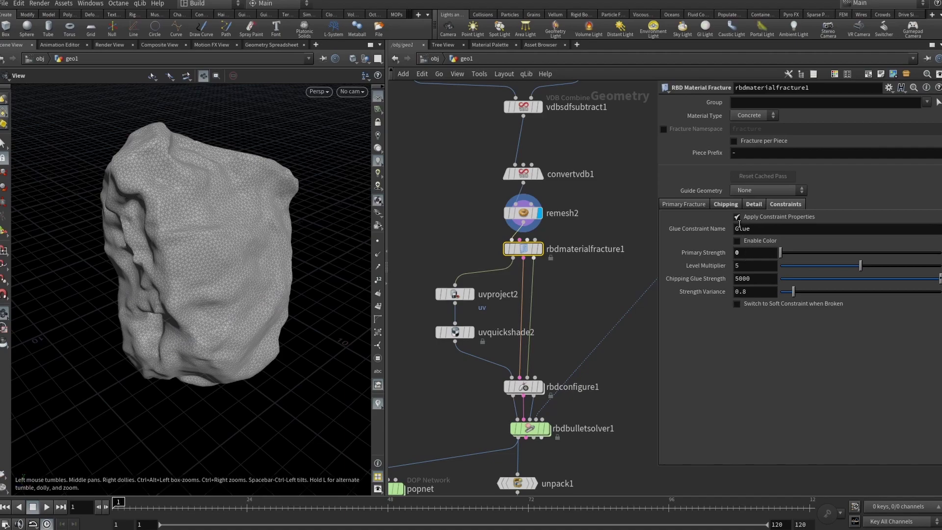
middle_drag(557, 343, 538, 280)
Step: Check rbdconfigure1 and uvproject2, then display uvquickshade2's uvgrid_grey.pic checker on the rock
click(505, 309)
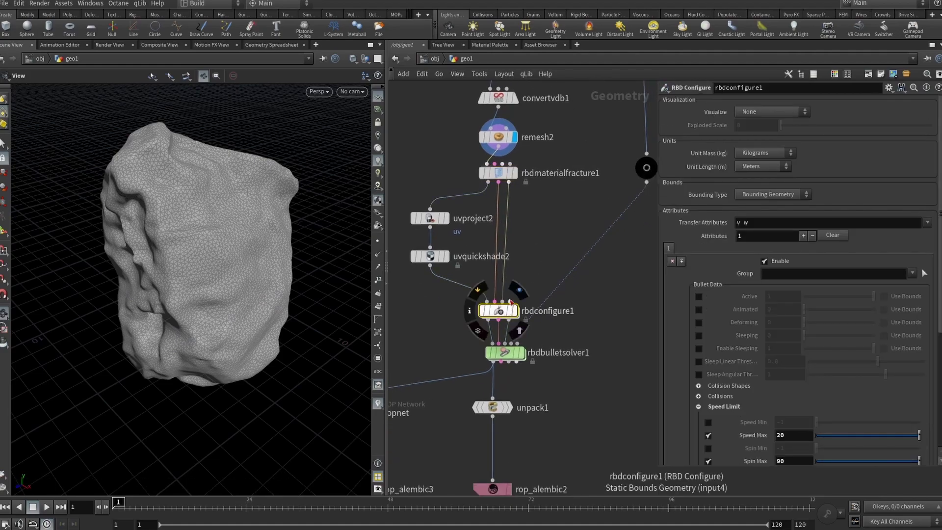
middle_drag(461, 241, 497, 243)
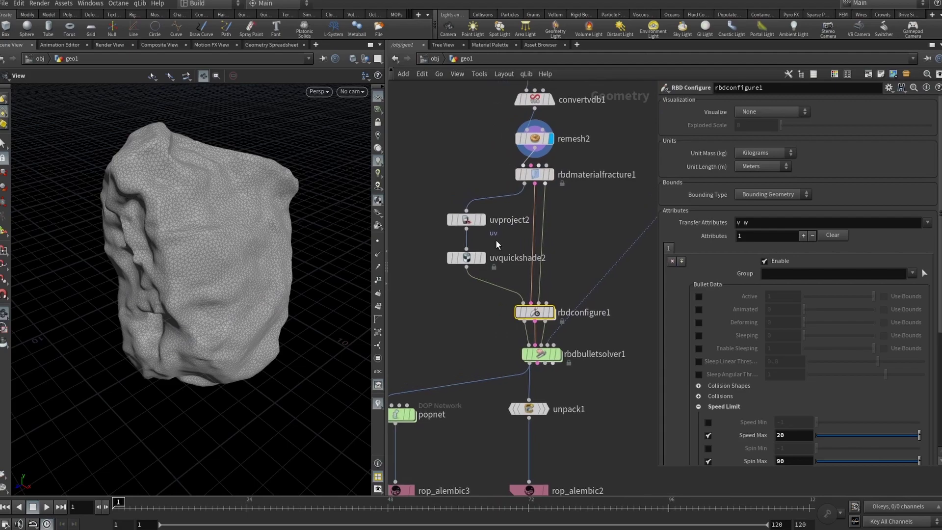
click(472, 222)
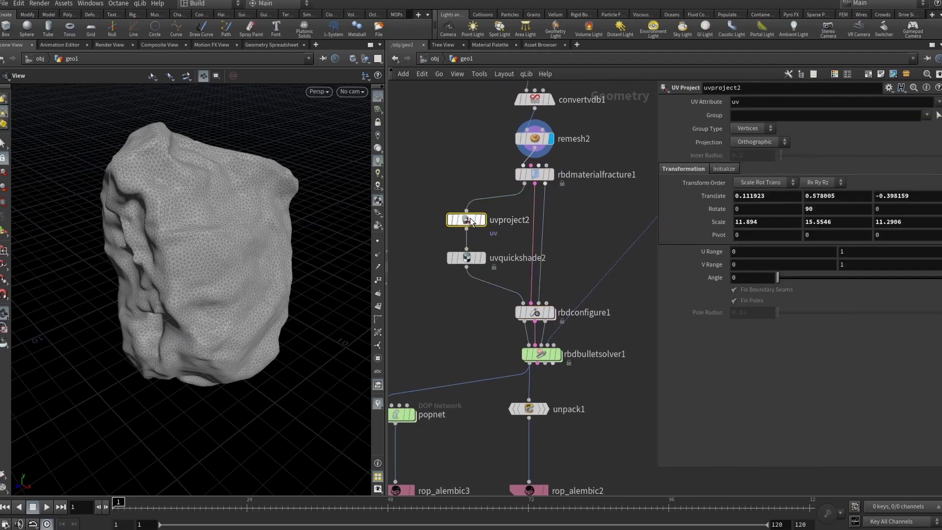
click(468, 260)
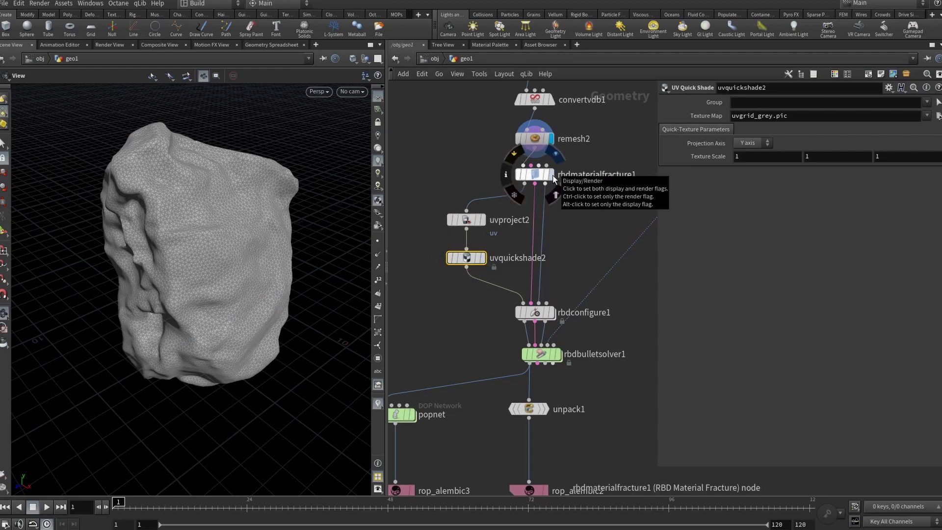
click(482, 257)
mouse_move(226, 232)
mouse_down()
mouse_move(186, 246)
mouse_move(258, 237)
mouse_move(275, 138)
mouse_move(160, 206)
mouse_move(349, 208)
mouse_move(267, 213)
mouse_move(312, 213)
mouse_move(220, 281)
mouse_move(249, 268)
mouse_move(227, 249)
mouse_move(193, 280)
mouse_move(239, 287)
mouse_move(202, 240)
mouse_move(203, 221)
mouse_move(225, 231)
mouse_up()
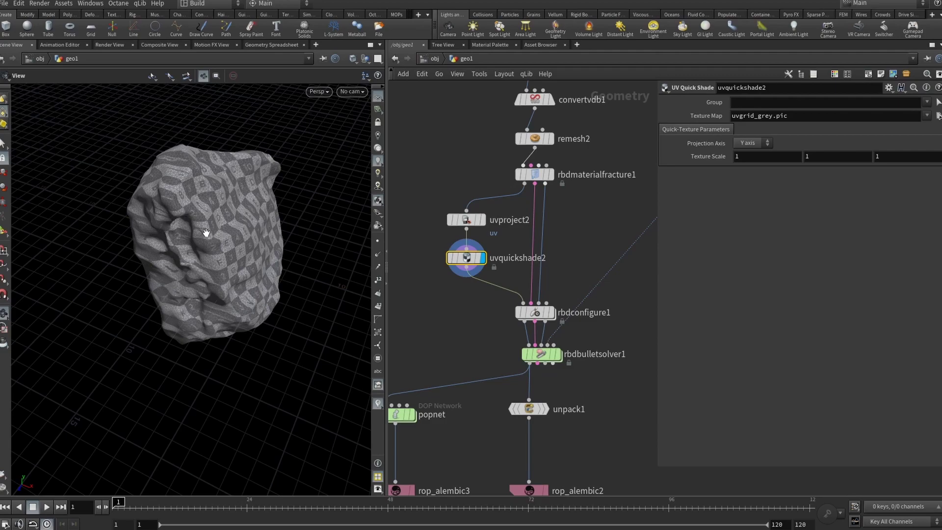
click(552, 315)
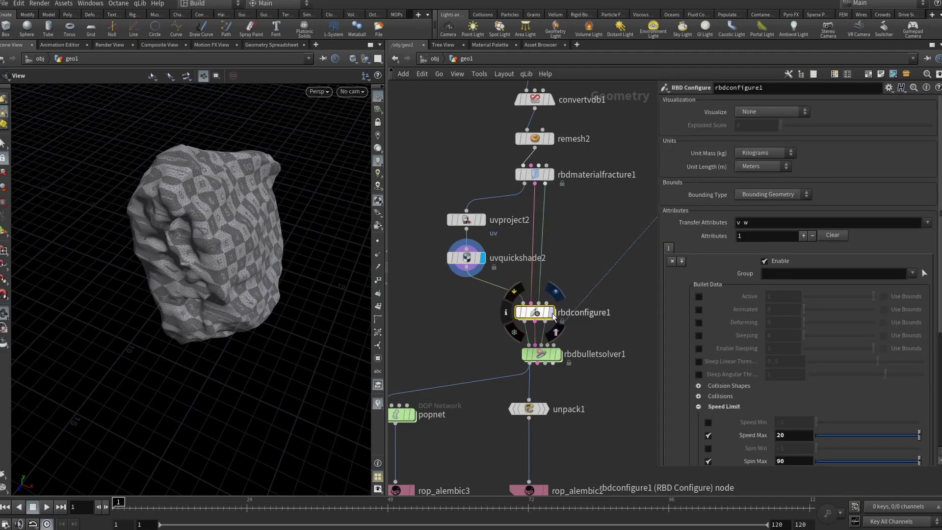
click(552, 313)
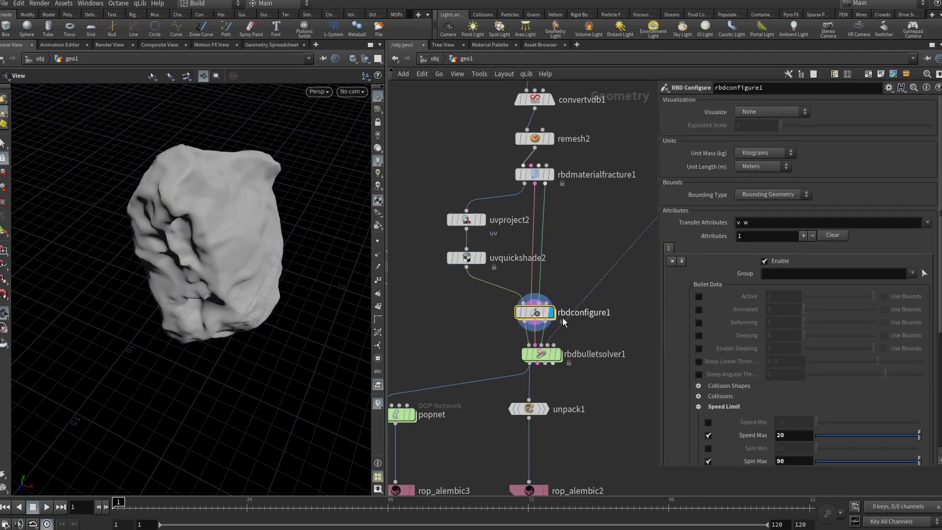
scroll(824, 351, down, 3)
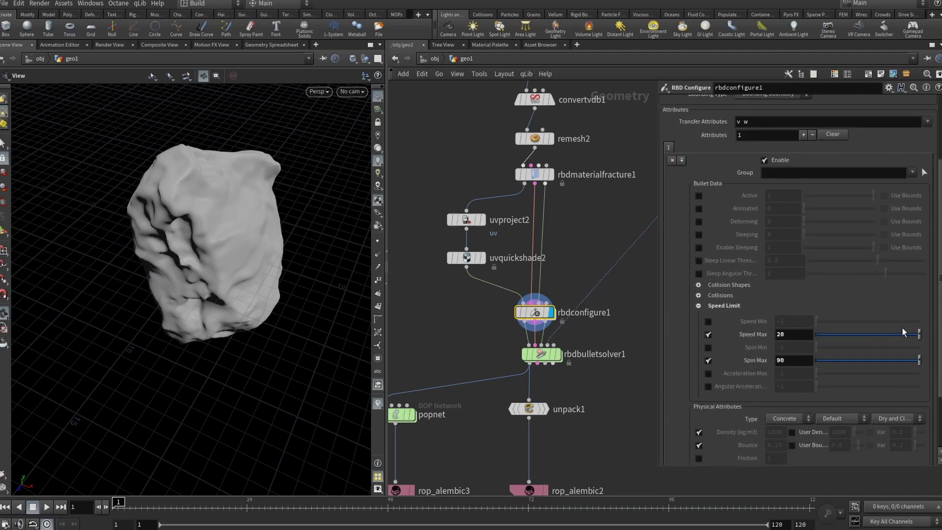
scroll(913, 275, down, 2)
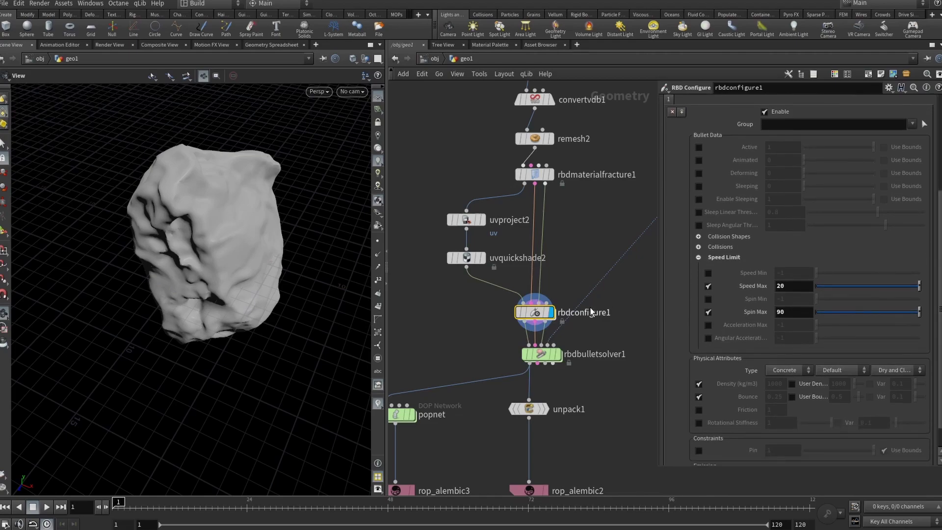
middle_drag(650, 299, 580, 316)
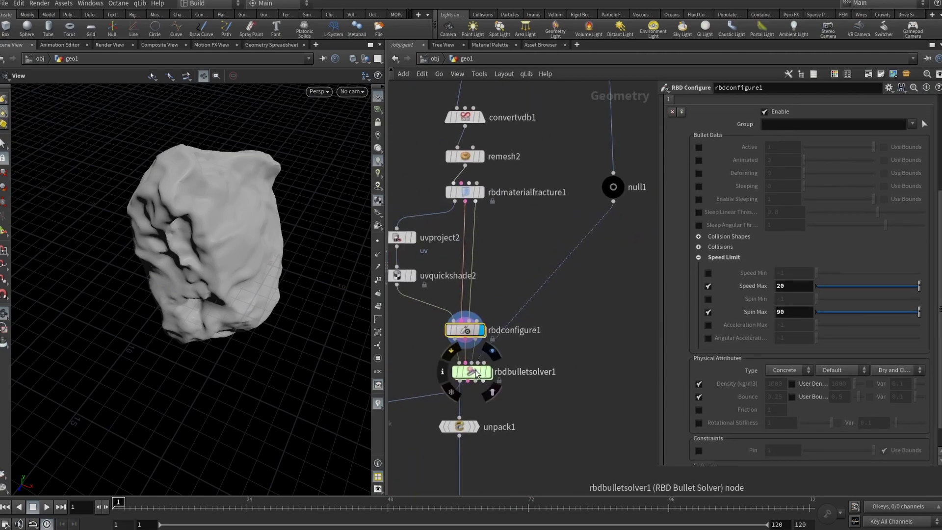
click(471, 373)
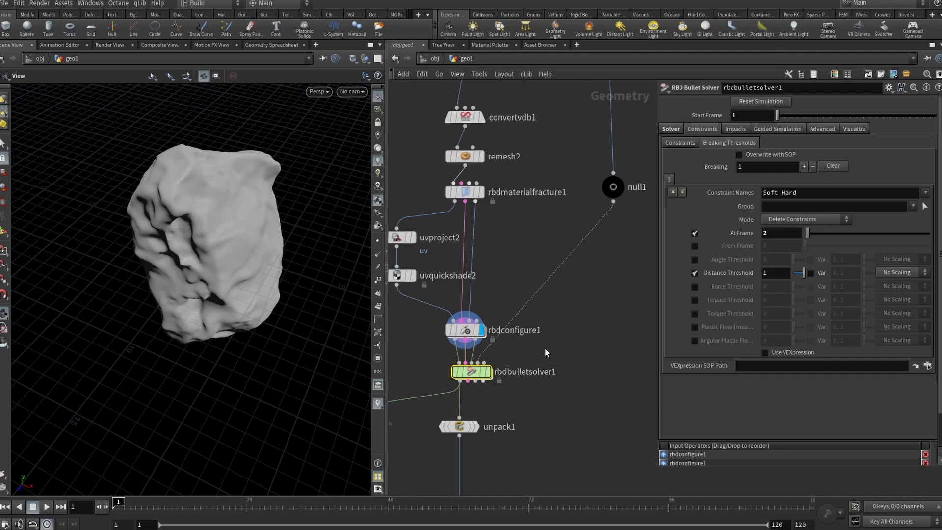
middle_drag(607, 300, 528, 412)
middle_drag(570, 282, 599, 301)
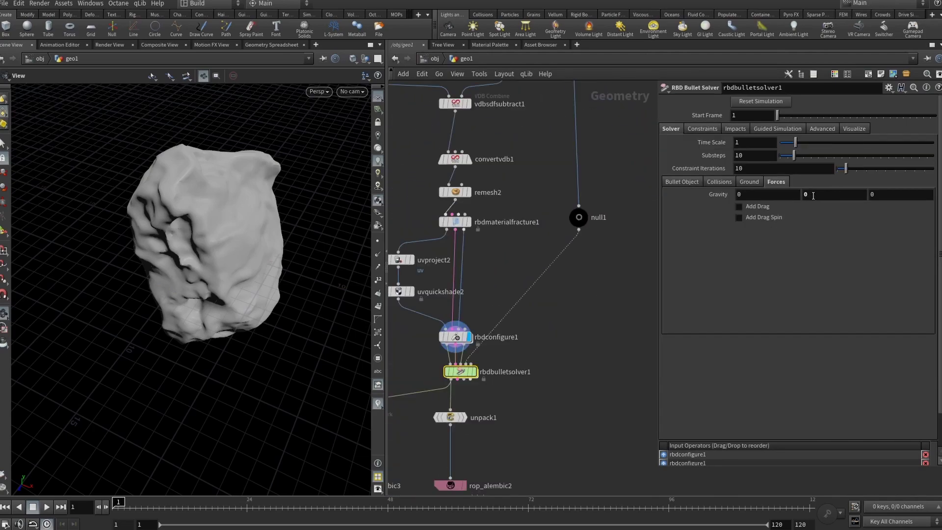
click(815, 197)
click(721, 182)
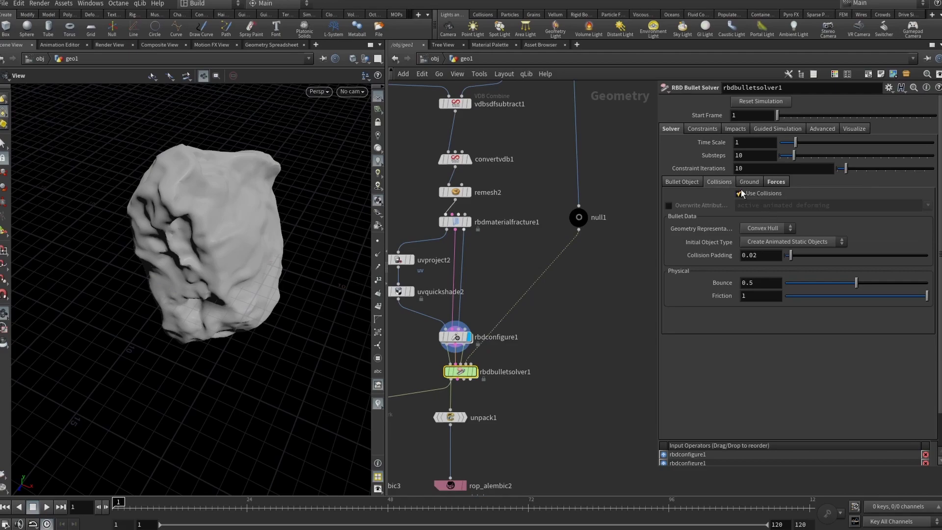
click(703, 128)
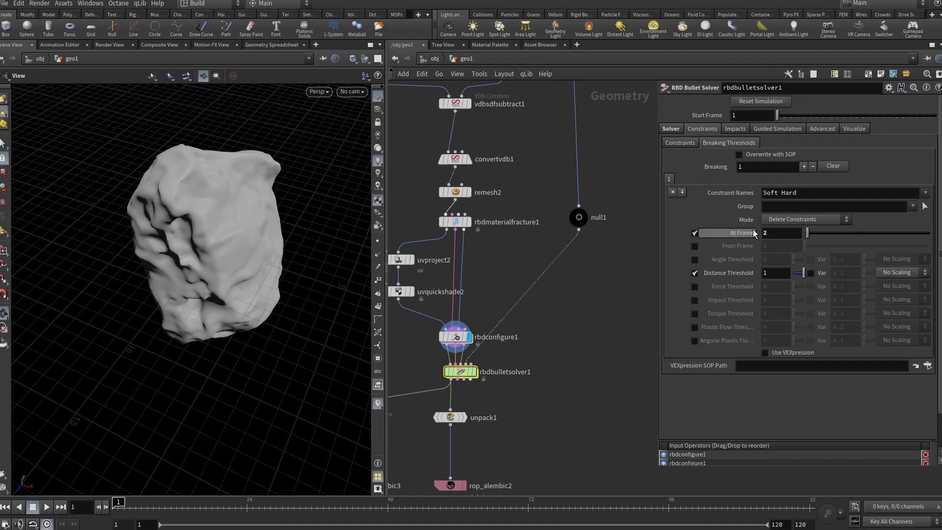
middle_drag(602, 302, 569, 304)
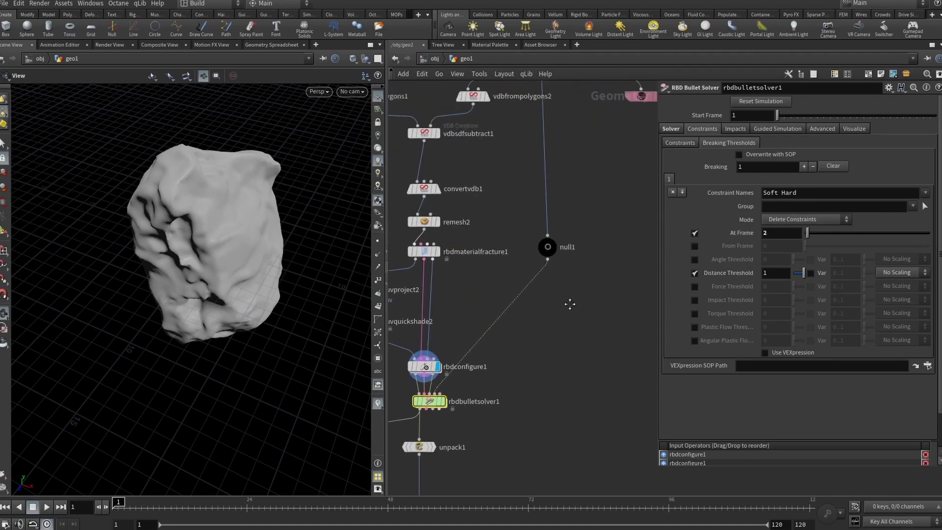
scroll(569, 304, down, 2)
middle_drag(577, 178, 572, 168)
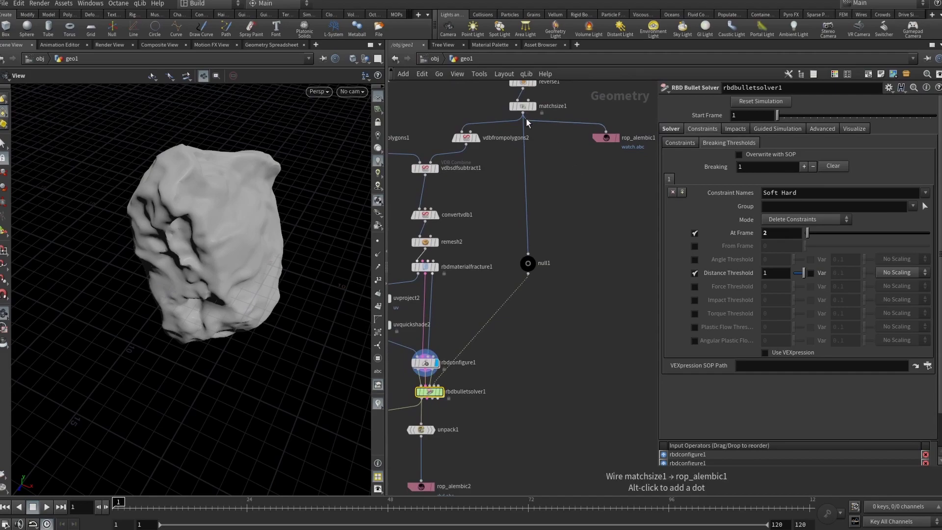
middle_drag(576, 248, 596, 201)
scroll(545, 309, up, 4)
middle_drag(507, 311, 561, 314)
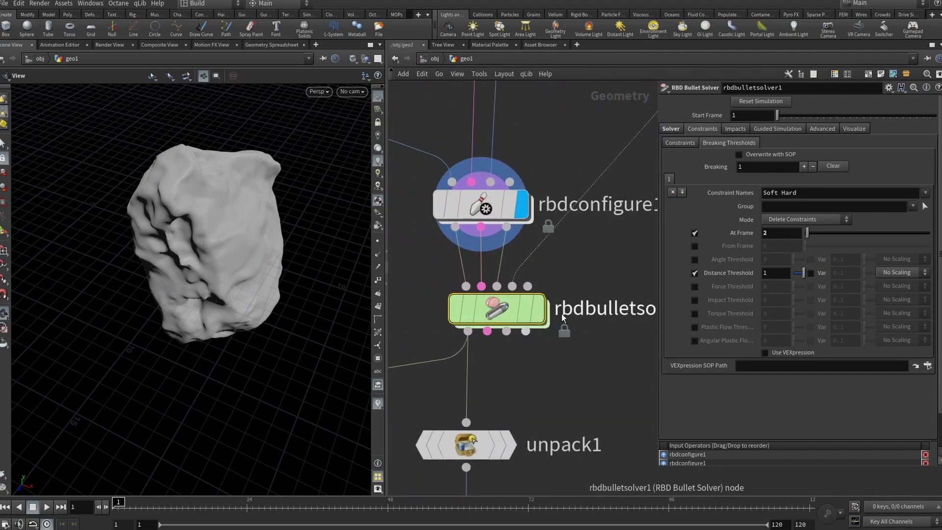
mouse_move(513, 289)
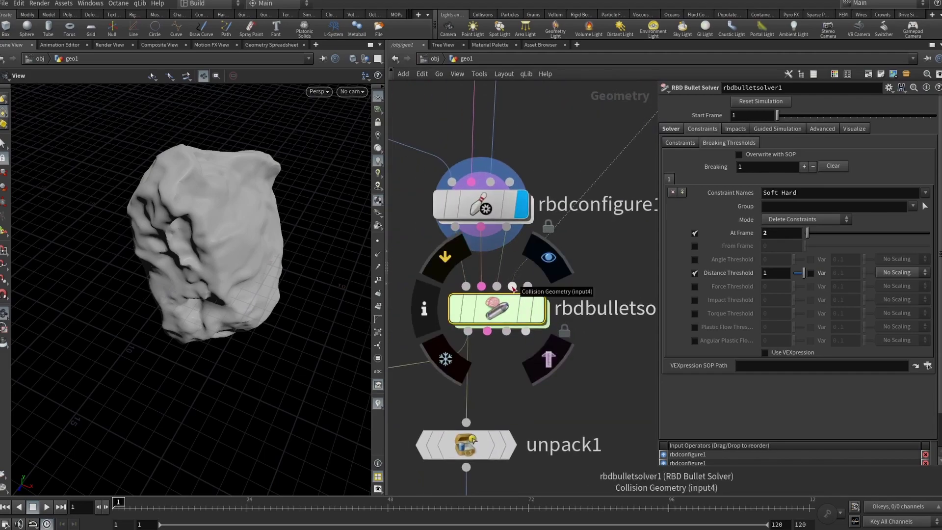
scroll(480, 323, down, 3)
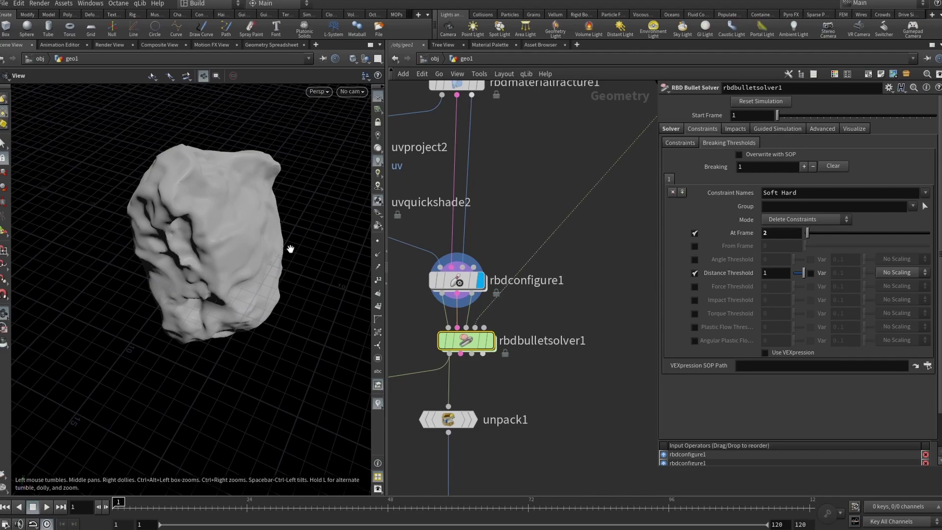
mouse_move(491, 334)
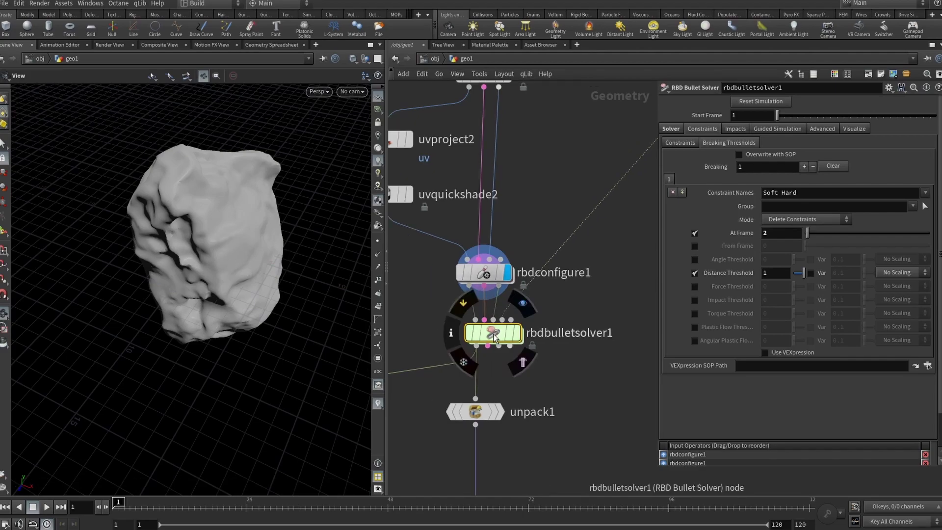
Step: Enter rbdbulletsolver1's forces network, lower force_output, and look inside sopsolver1's velocity setup
double_click(493, 334)
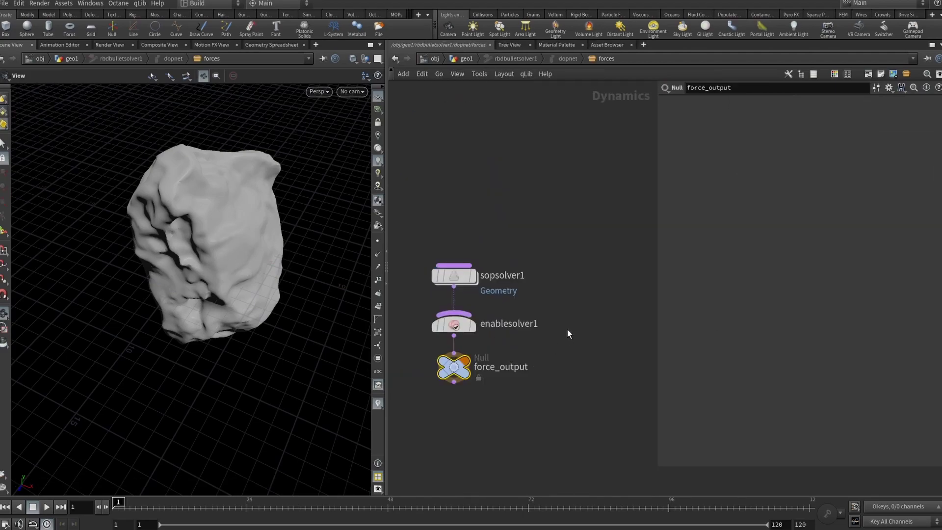
drag(453, 367, 453, 386)
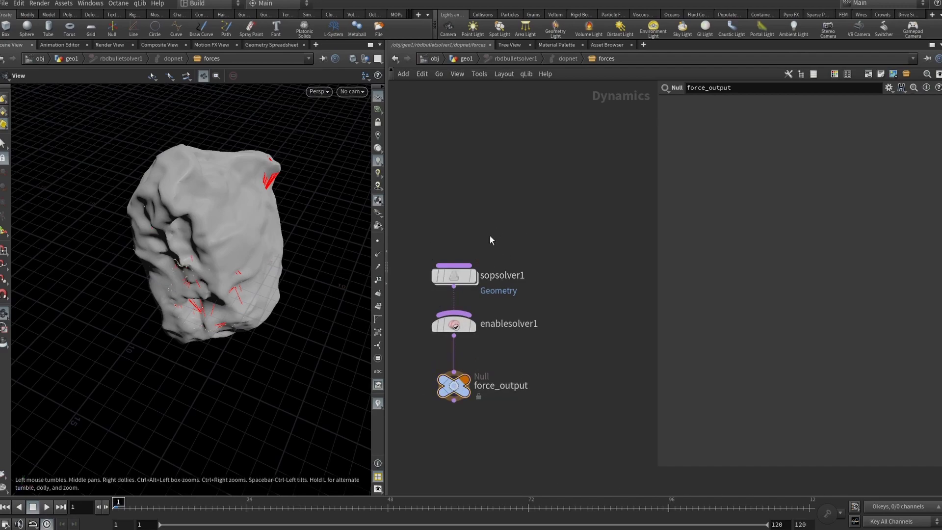
double_click(454, 276)
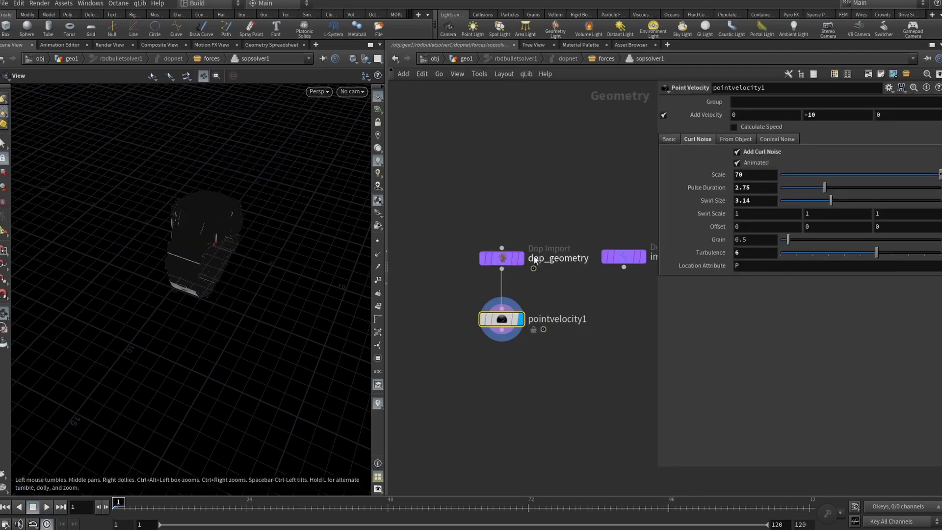
mouse_move(501, 261)
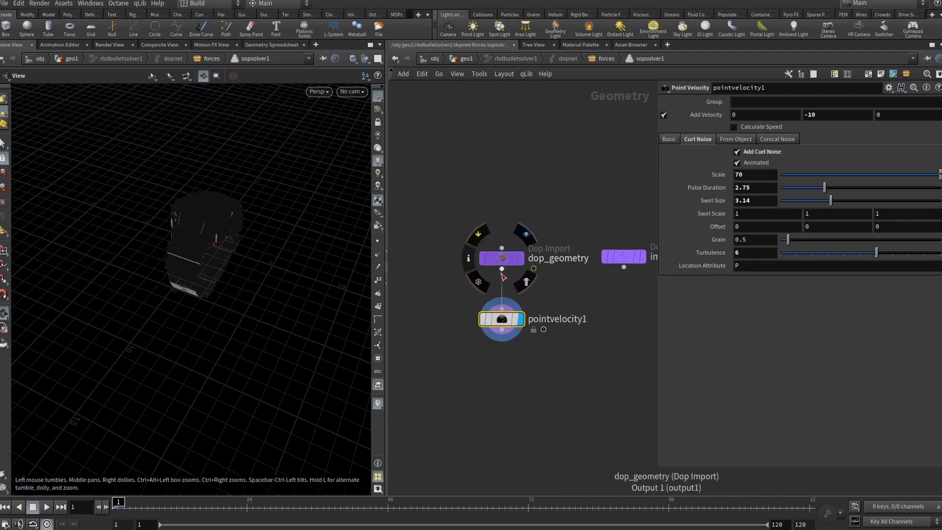
mouse_move(502, 320)
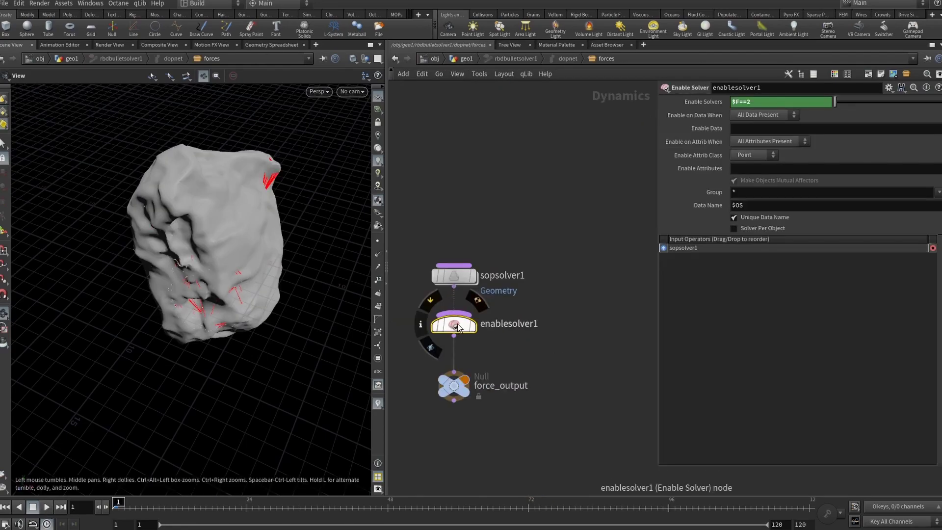
mouse_move(455, 327)
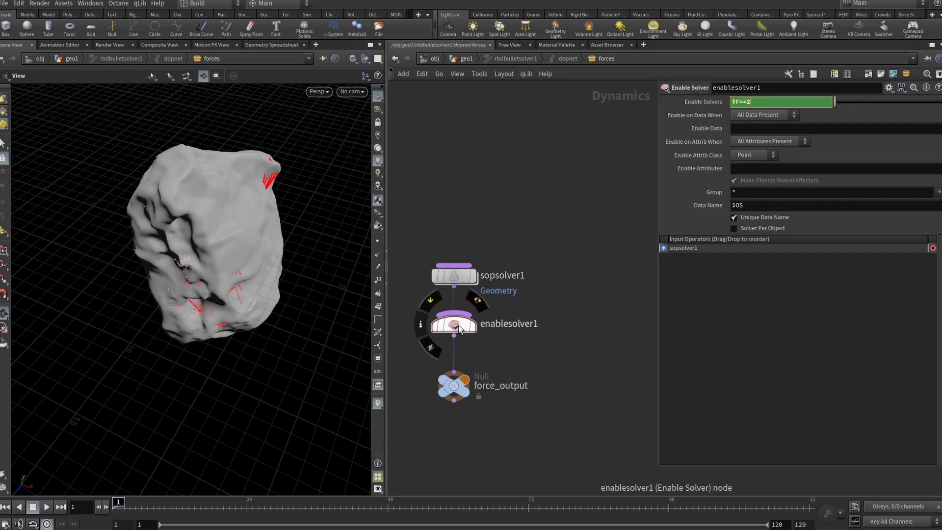
mouse_move(451, 282)
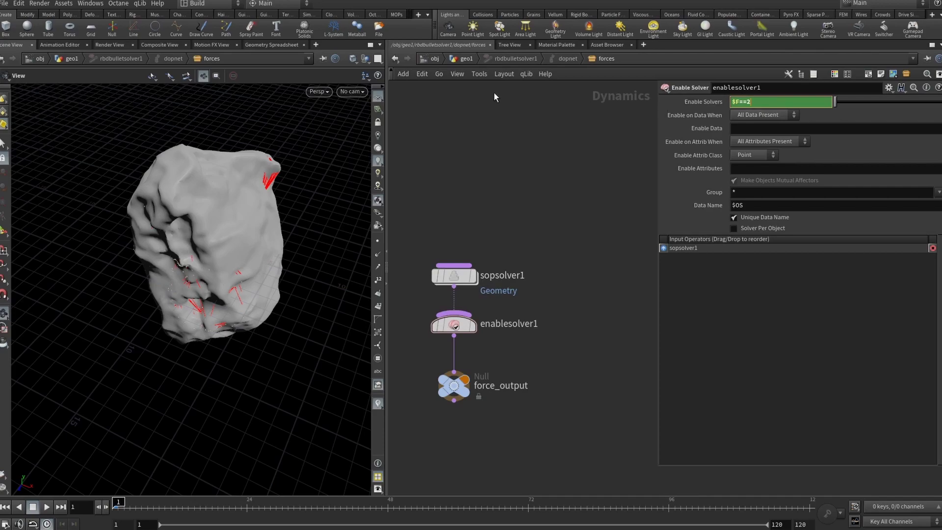
Step: Play the rock shatter in geo1, orbit among the fragments, and select the popnet node
click(466, 59)
click(48, 506)
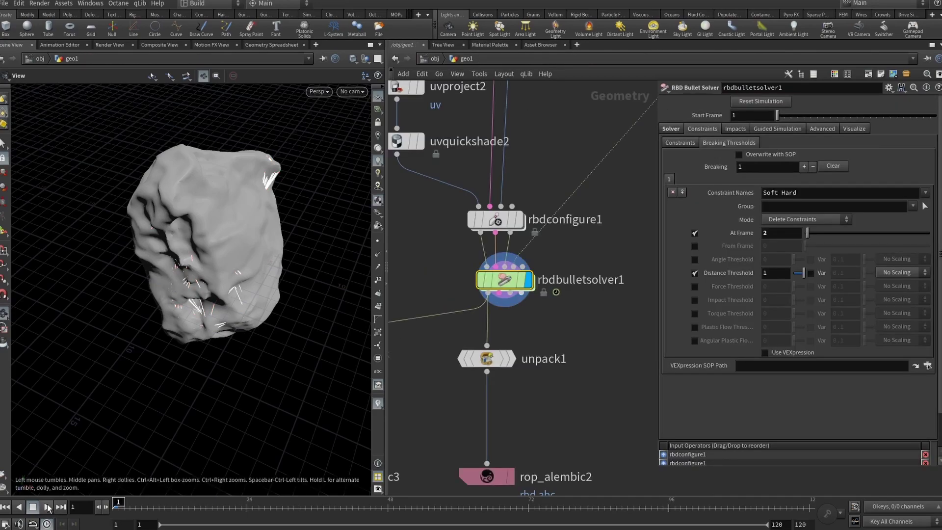
drag(309, 331, 255, 293)
scroll(255, 294, up, 10)
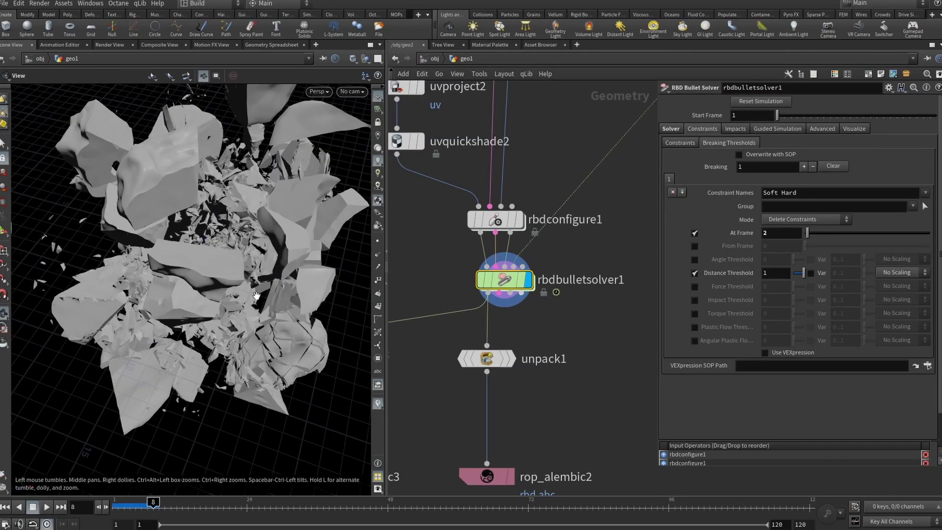
middle_drag(254, 294, 269, 273)
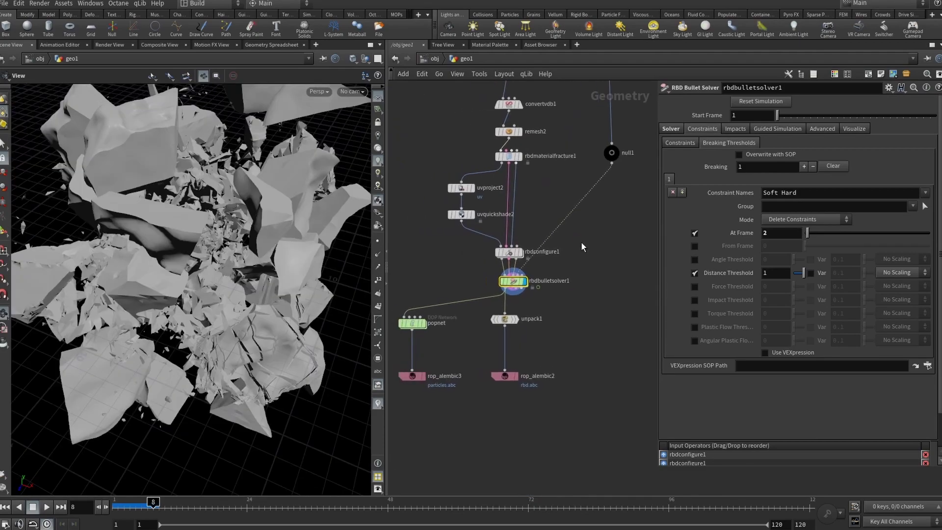
drag(197, 274, 246, 255)
middle_drag(416, 344, 439, 332)
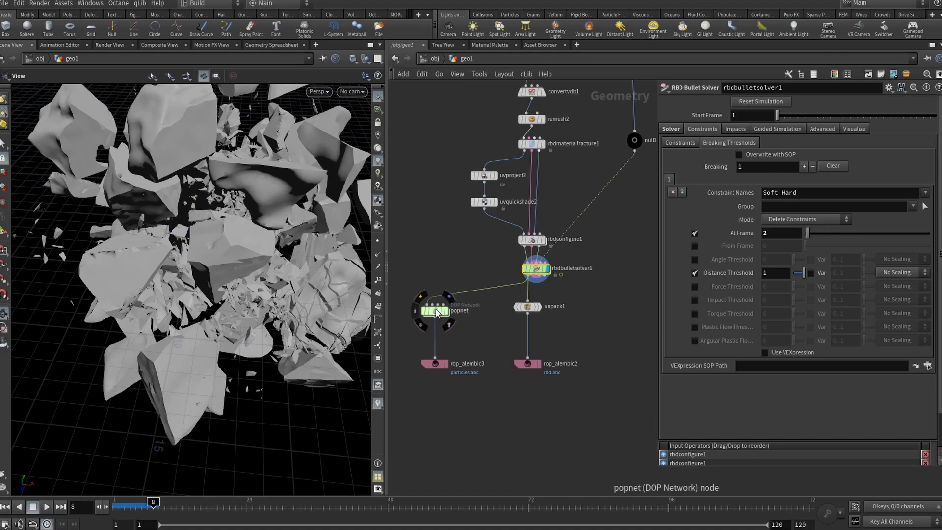
click(436, 310)
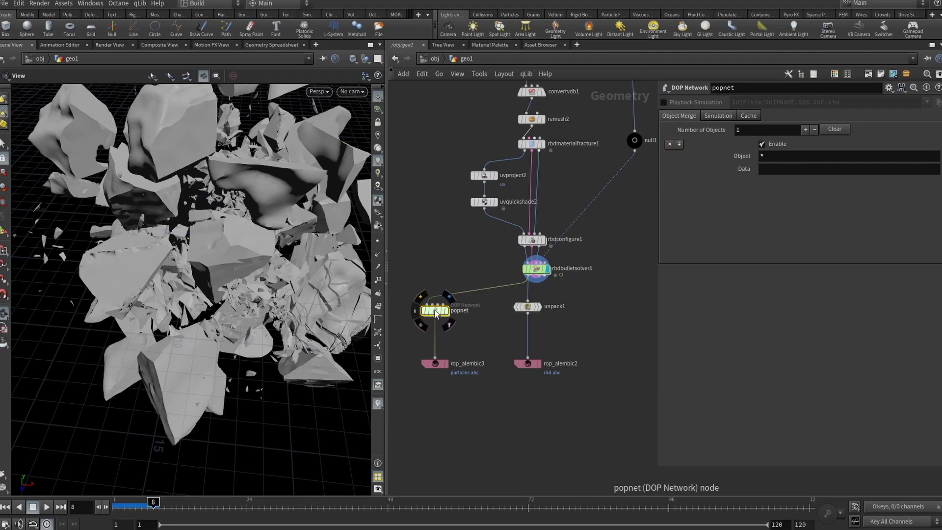
Step: Enter popnet and select the source_first_input particle source
double_click(434, 311)
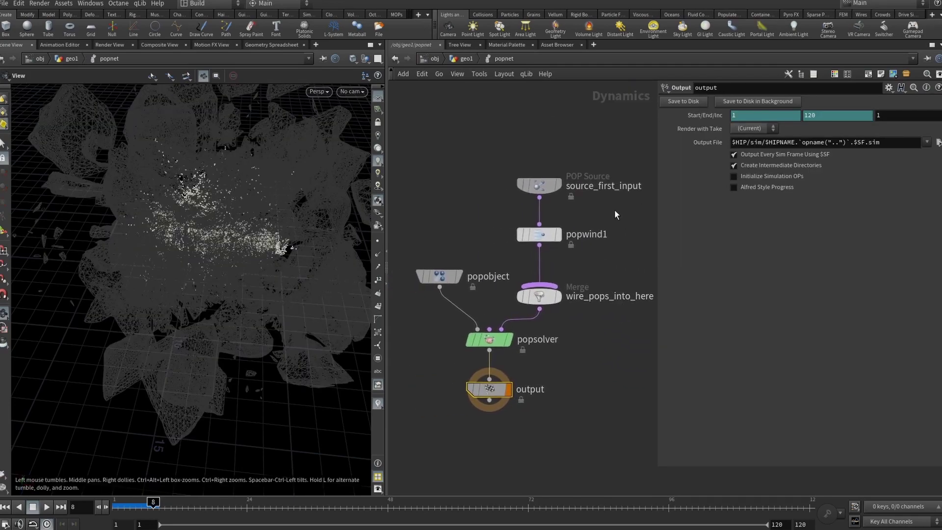
drag(434, 278, 413, 279)
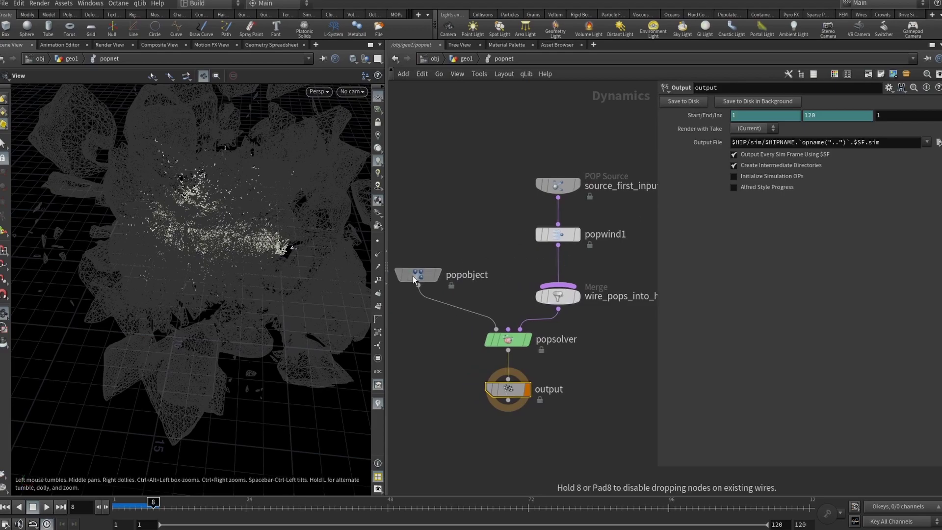
click(558, 185)
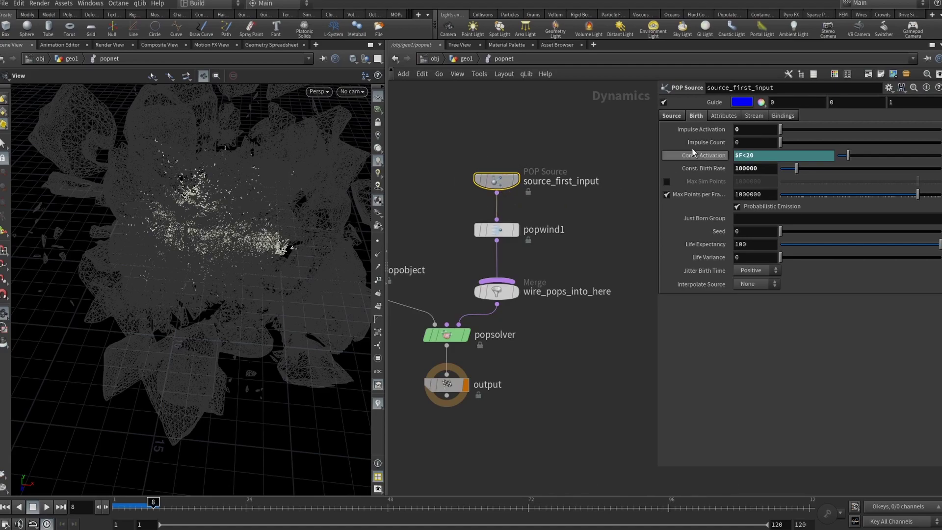
Step: Keep Scatter onto Surfaces emission and review birth settings: rate 100000 while $F<20
click(683, 117)
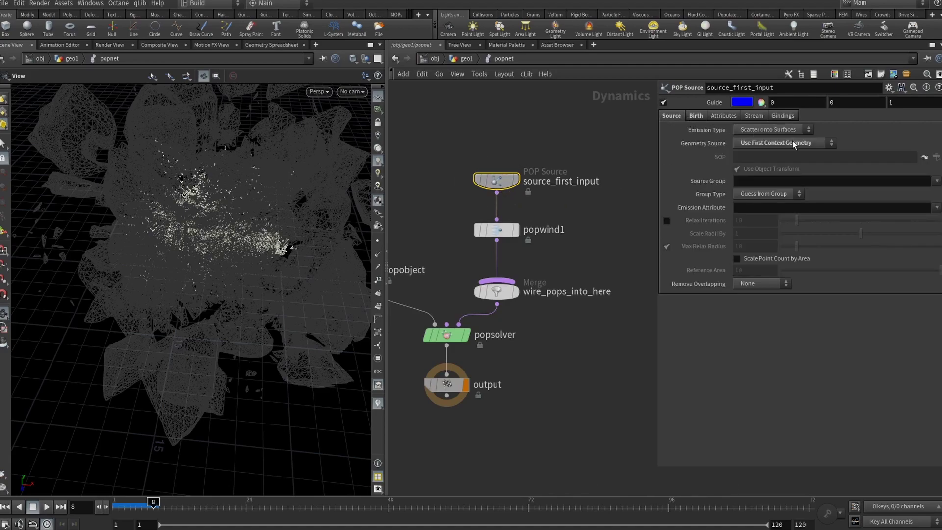
click(778, 144)
click(777, 143)
click(765, 130)
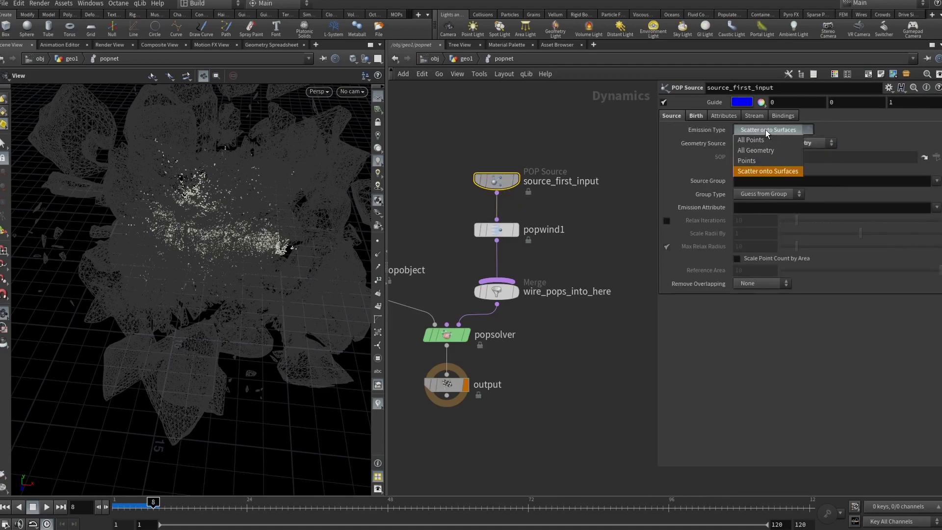
click(764, 130)
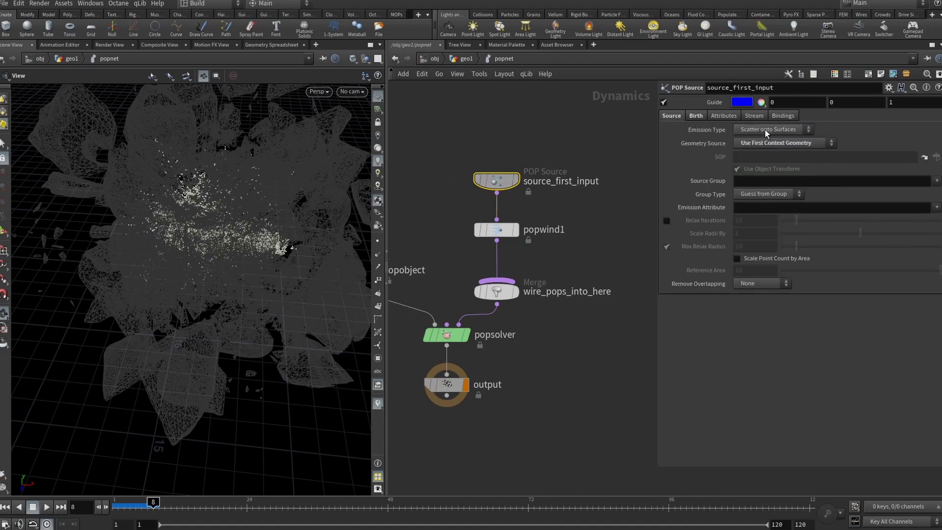
click(697, 117)
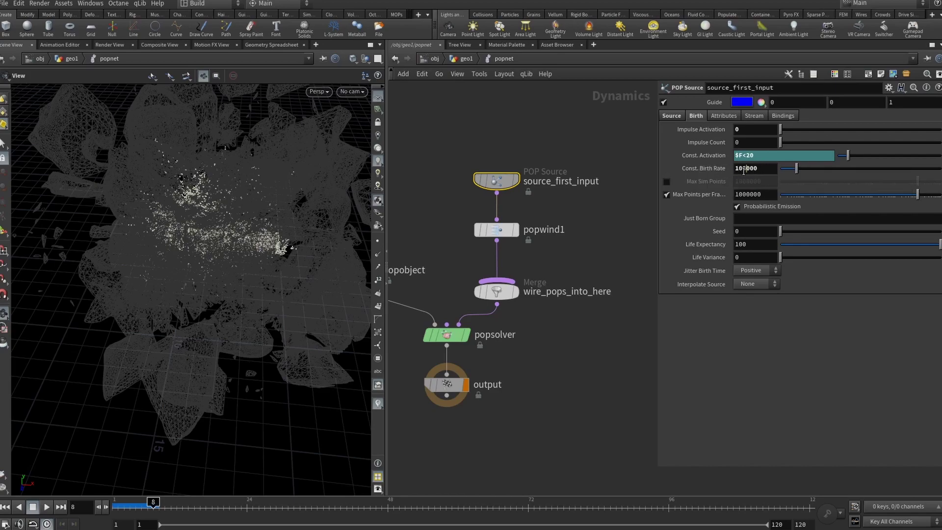
Step: Bypass popwind1 and play the simulation to see the particles without wind
middle_drag(447, 261, 484, 268)
click(514, 236)
click(46, 507)
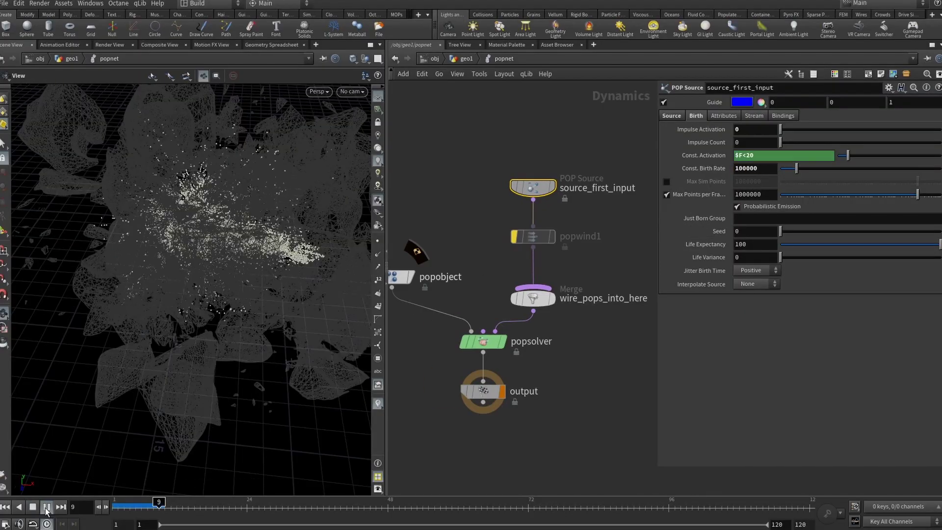
drag(206, 295, 216, 235)
Step: Re-enable popwind1, replay to frame 77, rewind to frame 1 and return to geo1
click(533, 237)
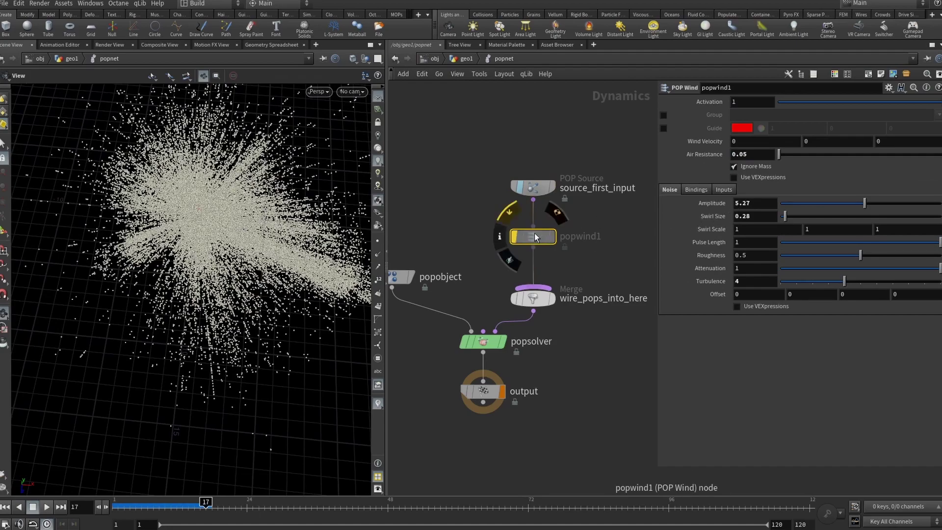
click(514, 219)
click(5, 506)
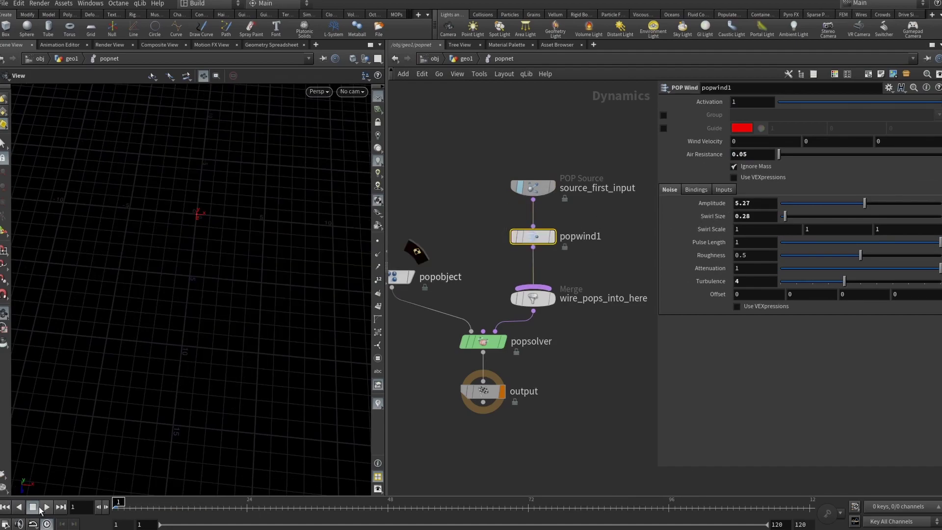
click(46, 507)
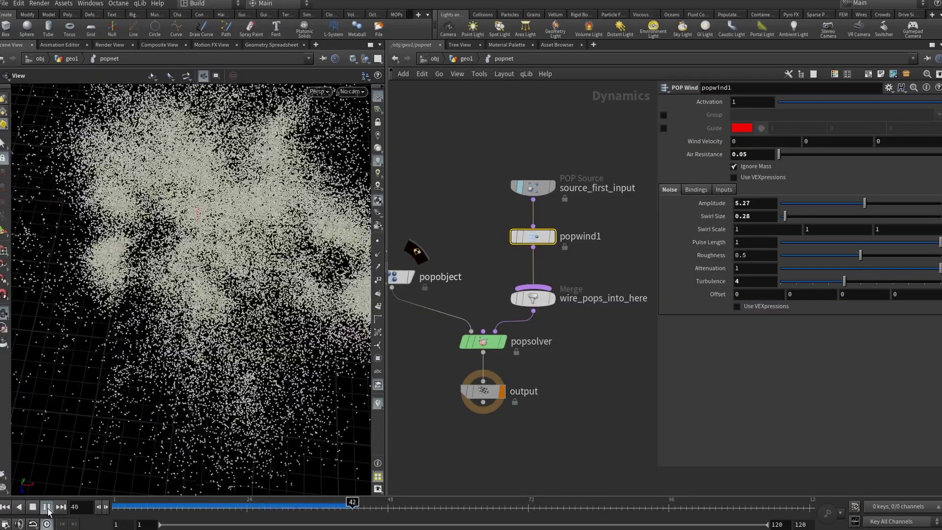
click(47, 506)
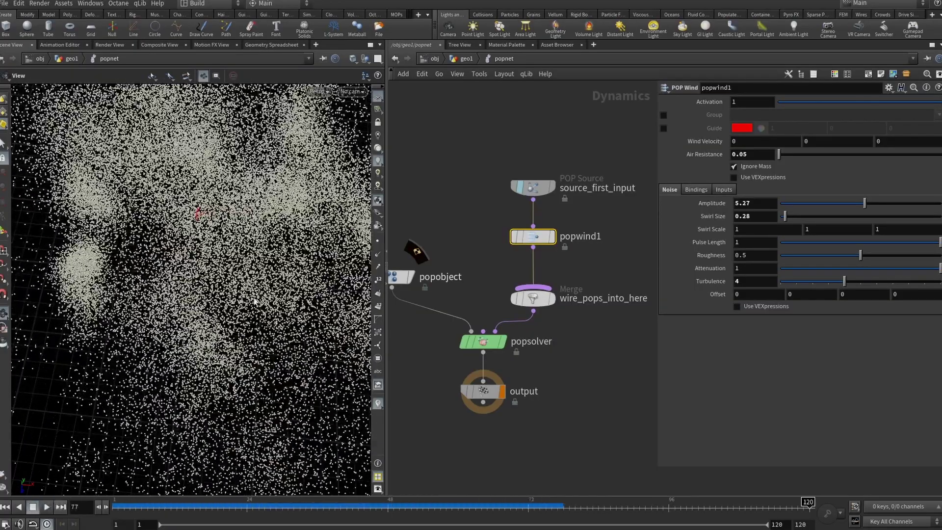
click(5, 507)
key(u)
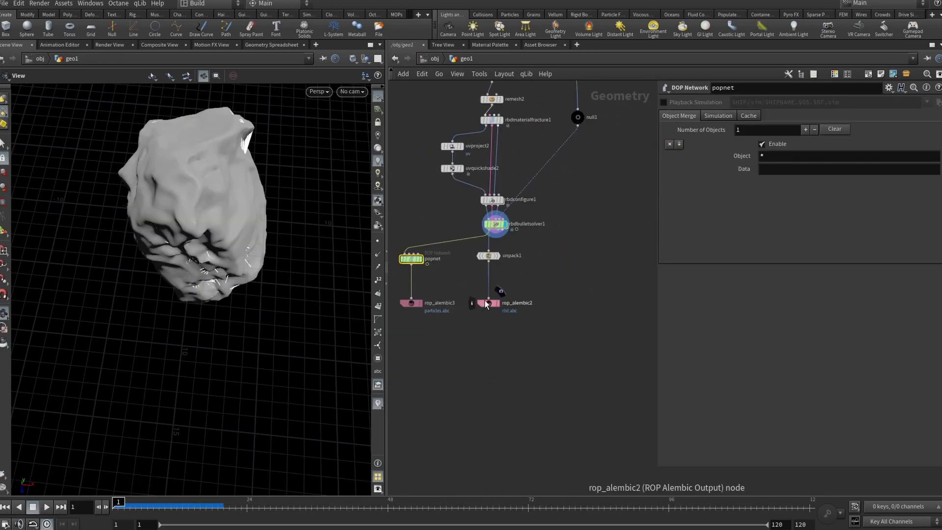
Step: Inspect rop_alembic1, then the rbd.abc and particles.abc Alembic export nodes
scroll(545, 295, up, 5)
middle_drag(564, 305, 544, 295)
click(582, 142)
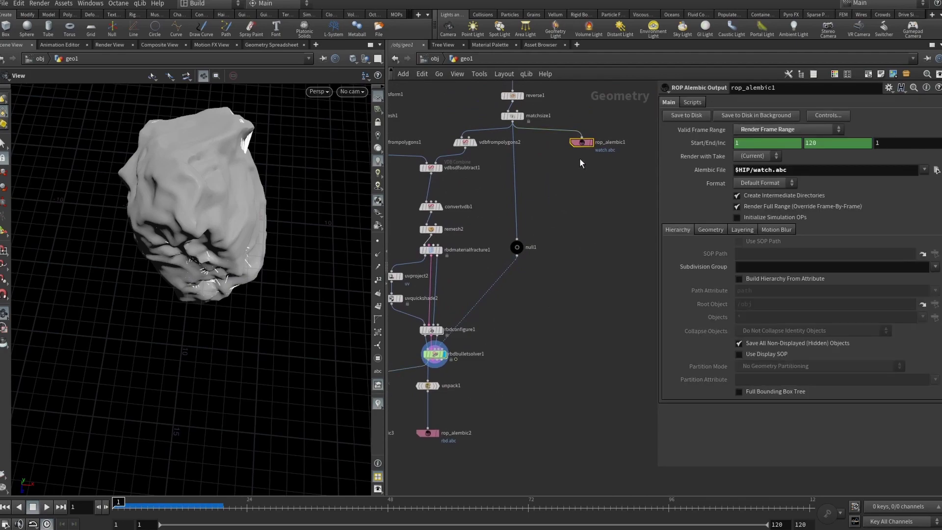
scroll(578, 139, up, 5)
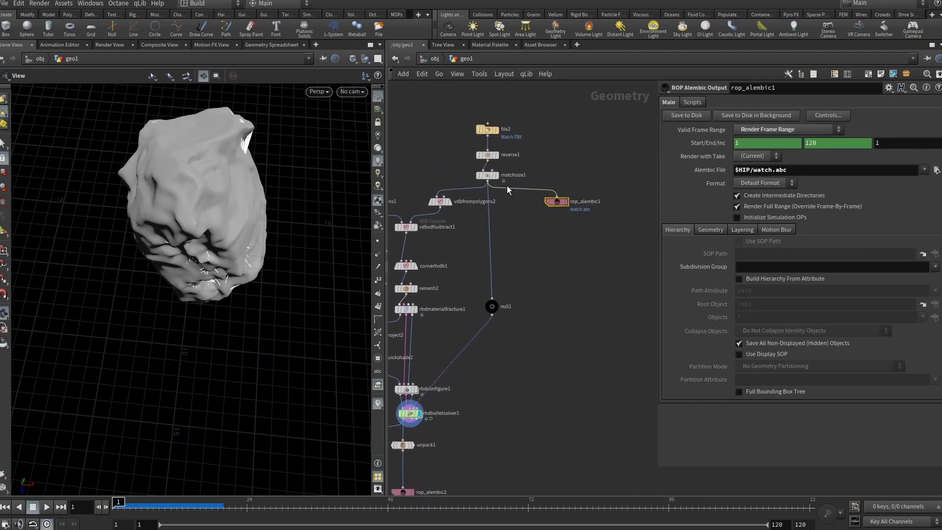
scroll(508, 185, down, 5)
click(498, 234)
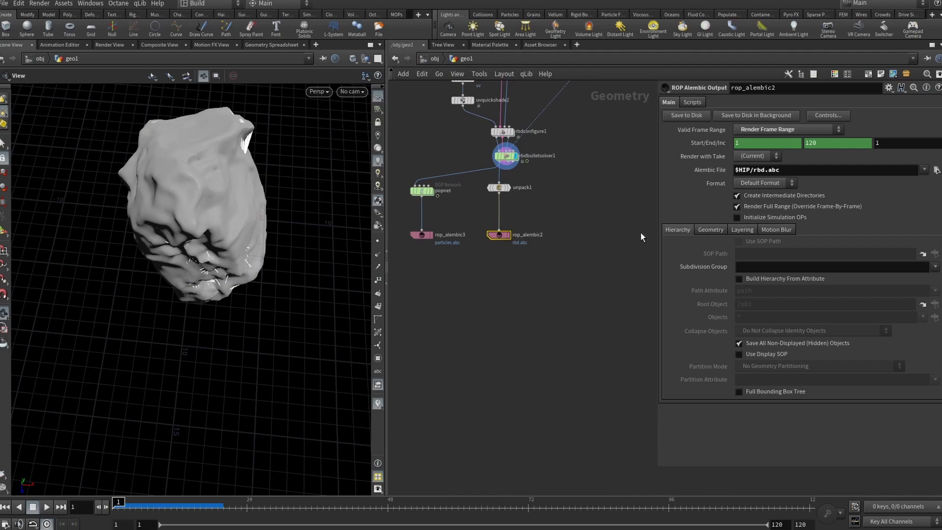
click(427, 235)
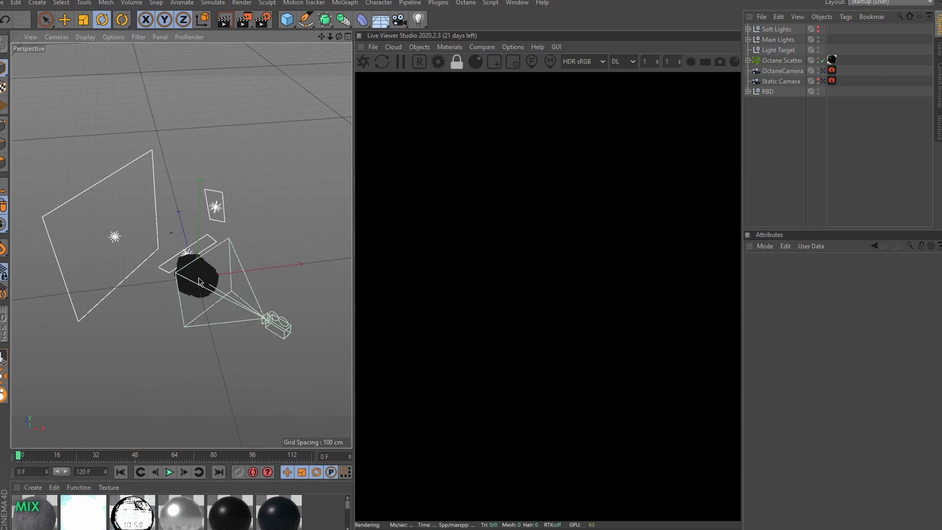
Step: Expand RBD and inspect the geo1, geo1.1 and geo1.2 Alembic imports
click(748, 91)
click(774, 102)
click(754, 102)
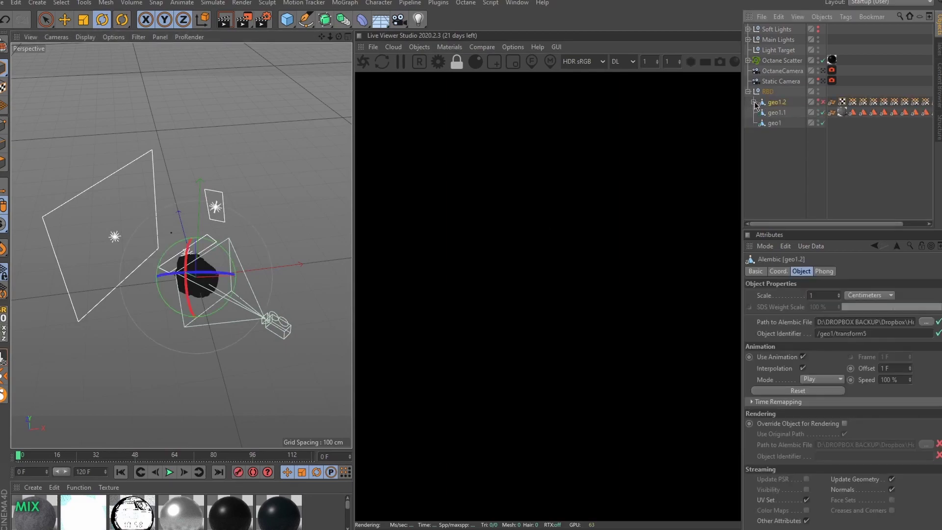
key(Up)
drag(743, 162, 709, 162)
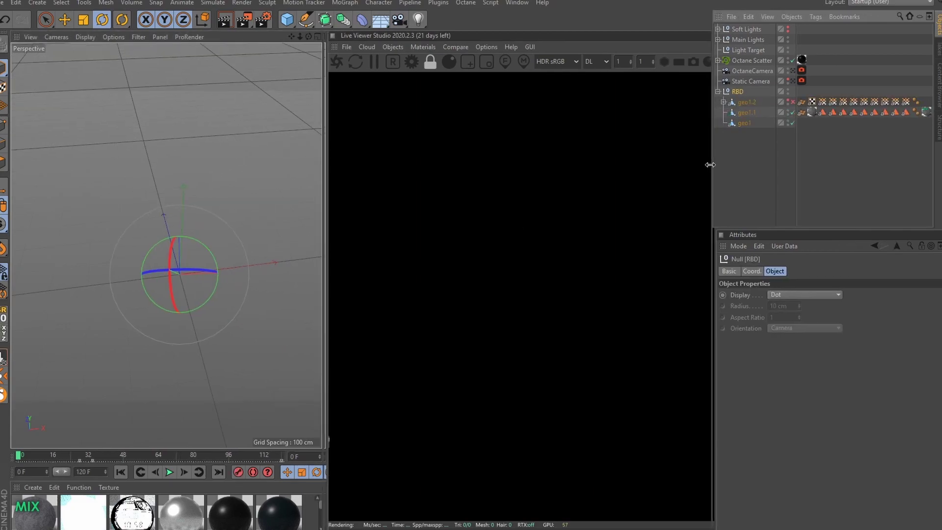
click(746, 125)
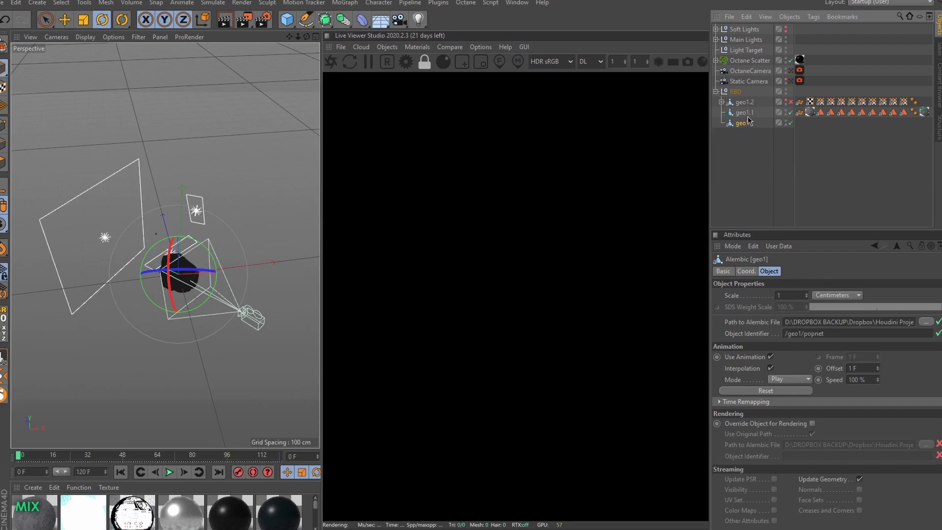
key(Up)
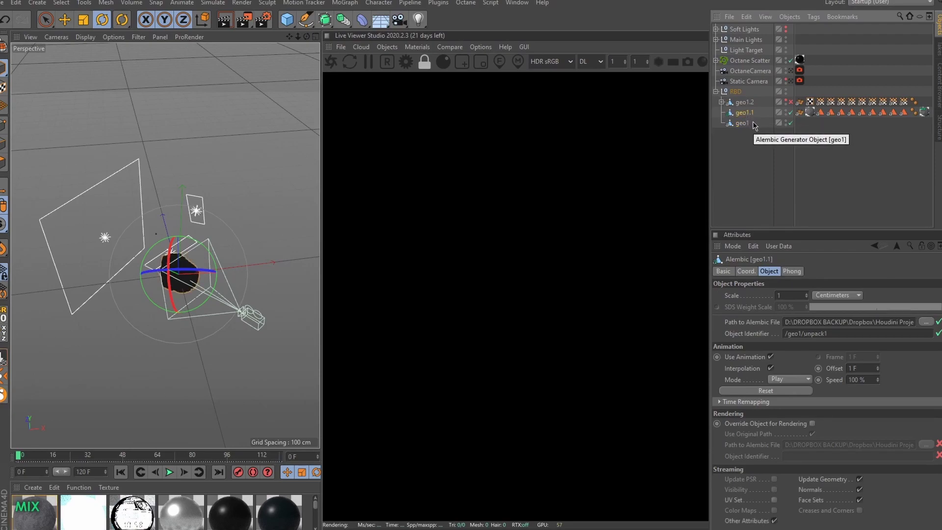
click(746, 105)
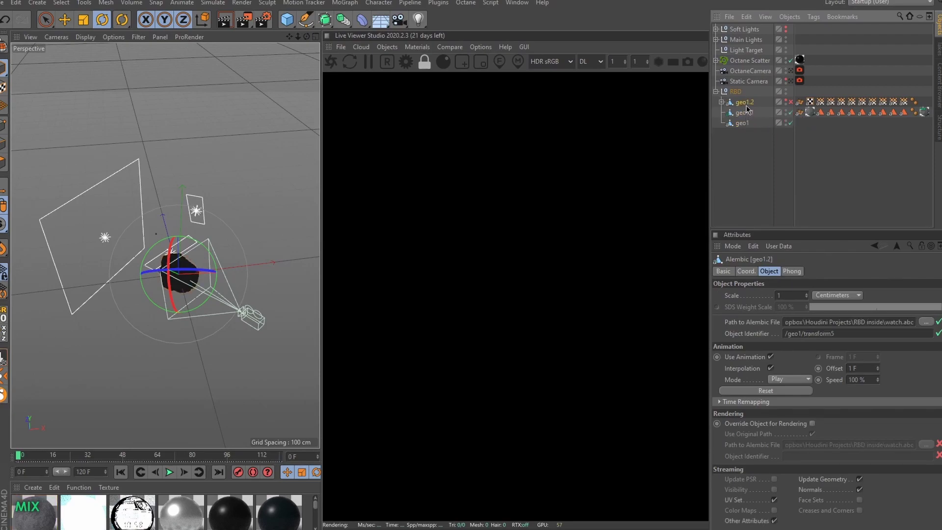
Step: Disable the geo1.1 rock pieces and geo1 particles, then frame the view on the watch
click(790, 112)
click(791, 122)
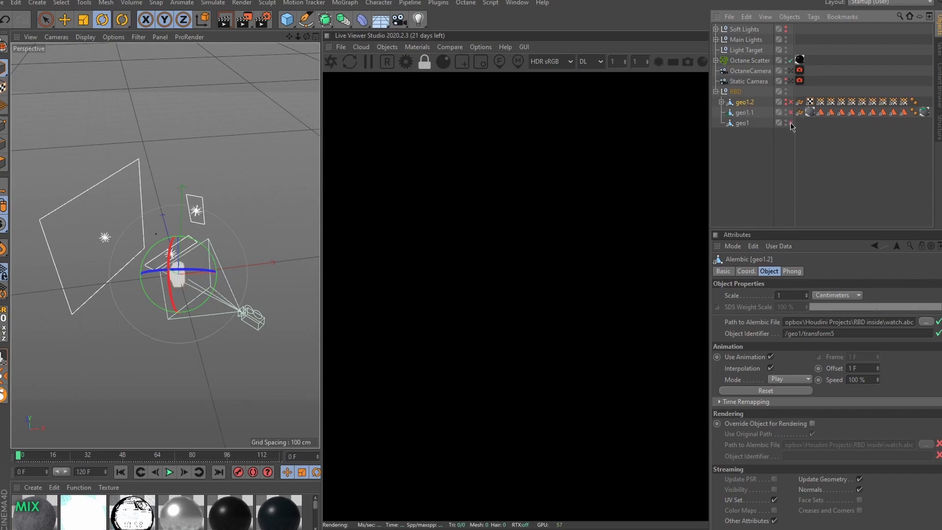
key(o)
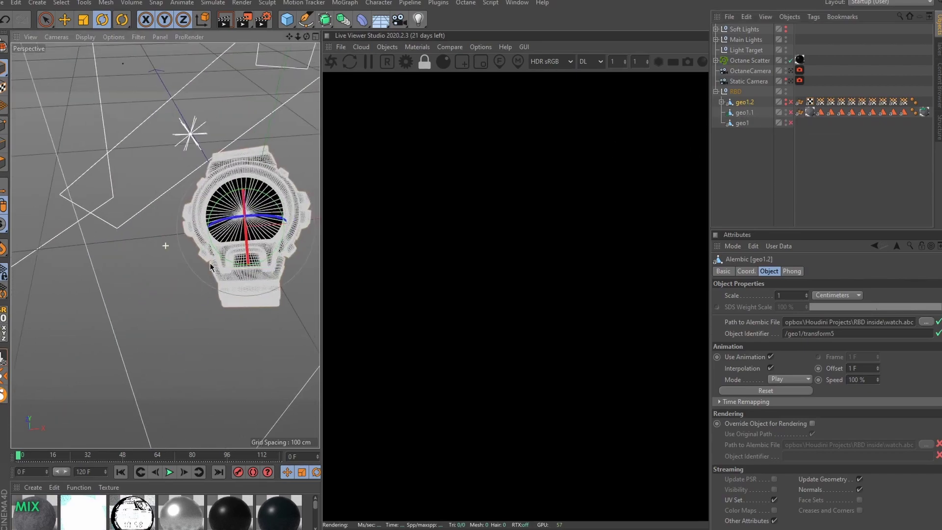
alt+drag(209, 267, 177, 240)
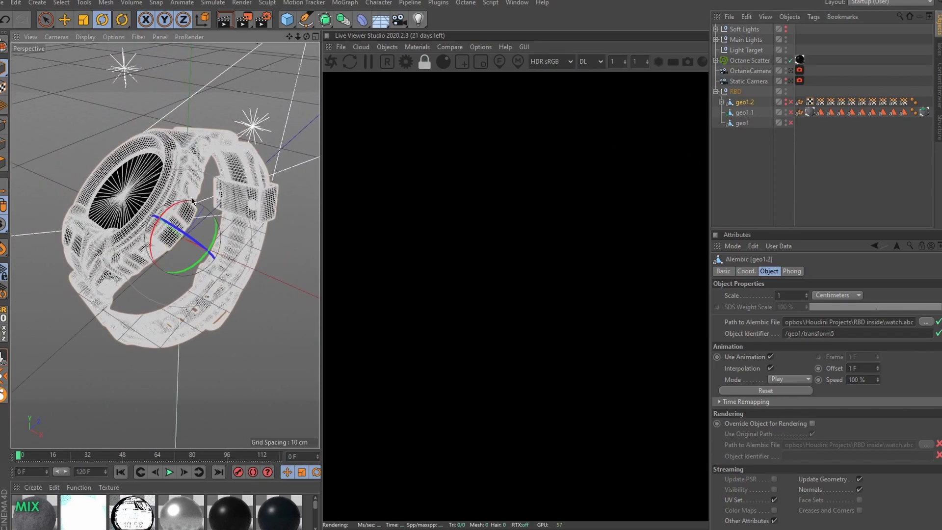
Step: Expand geo1.2 and browse Null.3's children, the GB-6900 and screen groups
click(722, 101)
click(730, 112)
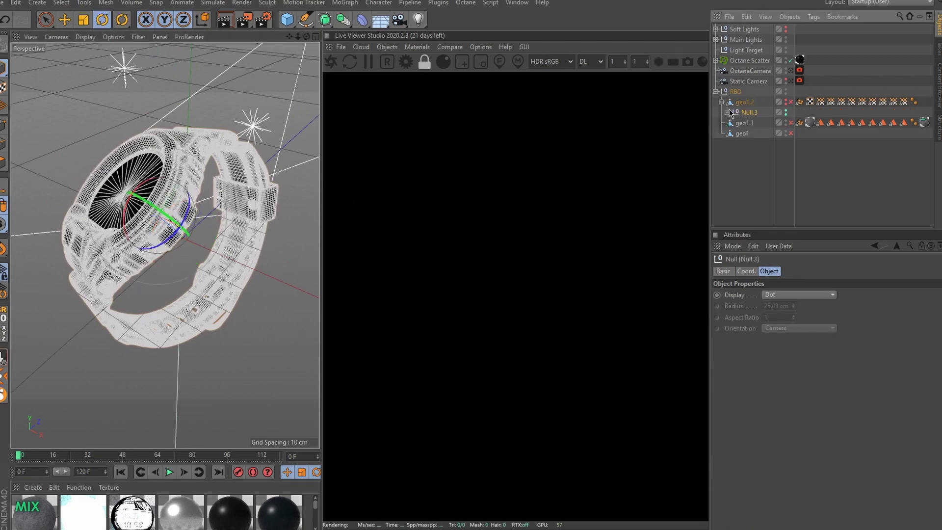
click(726, 114)
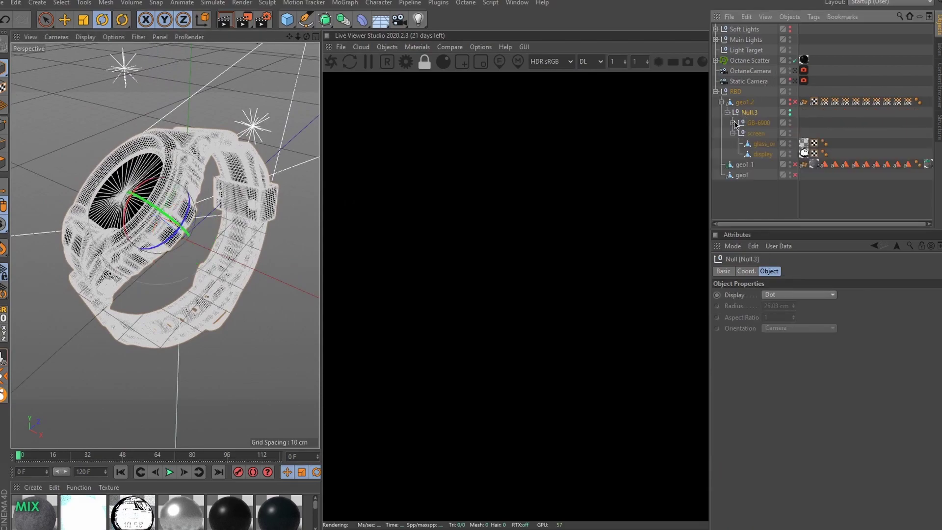
click(751, 125)
click(745, 104)
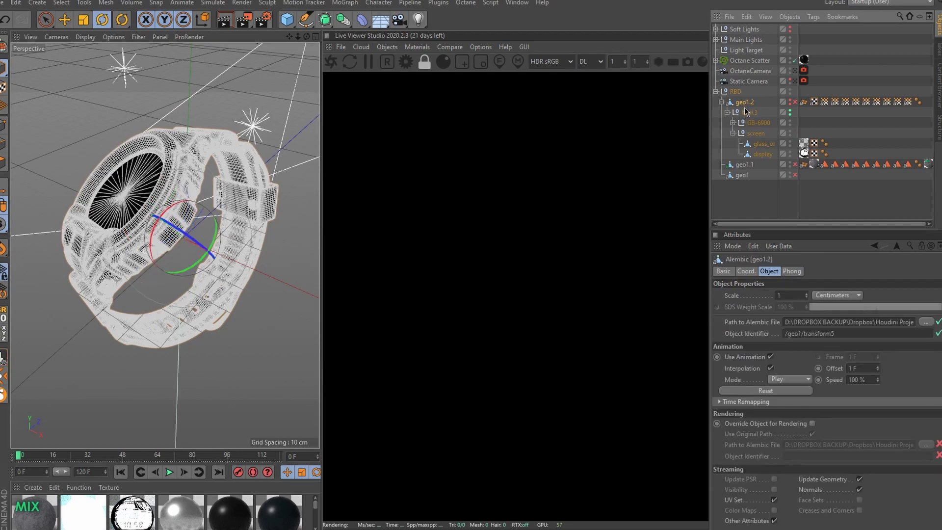
click(727, 113)
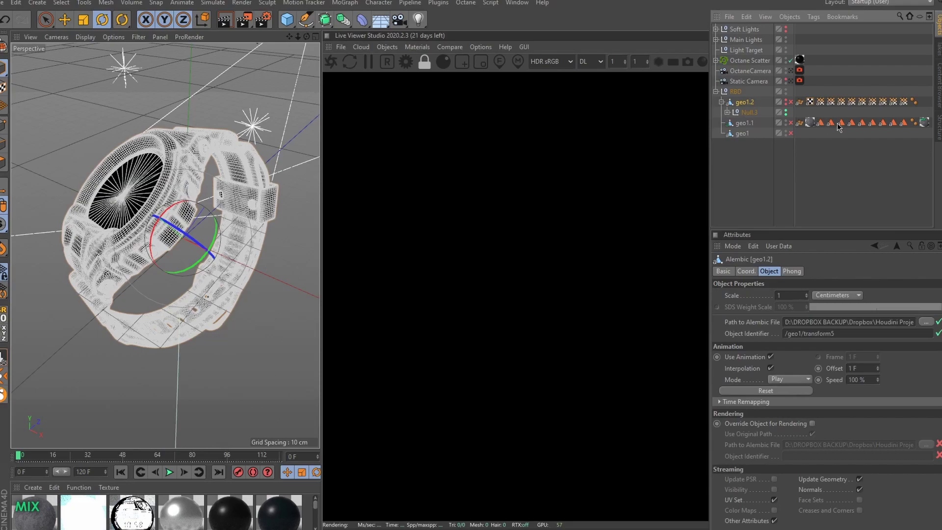
click(727, 112)
click(738, 123)
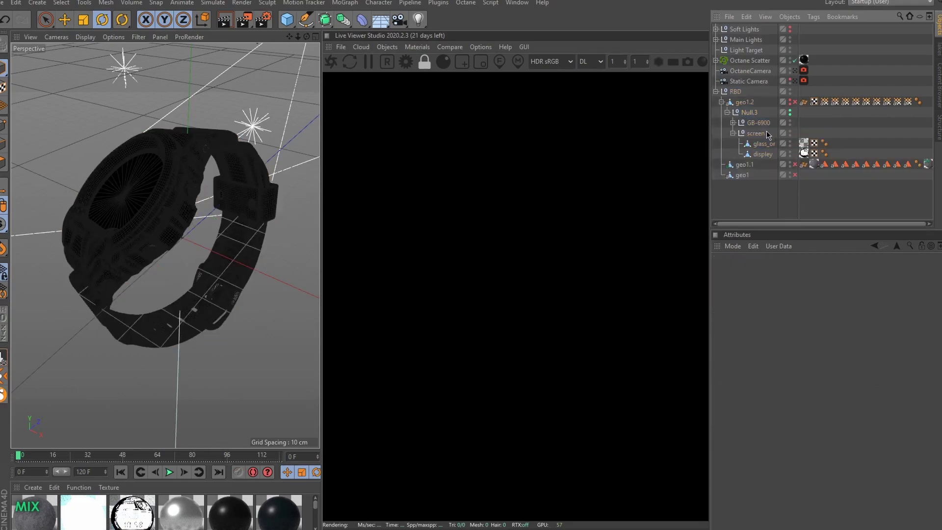
click(734, 123)
click(734, 122)
click(733, 133)
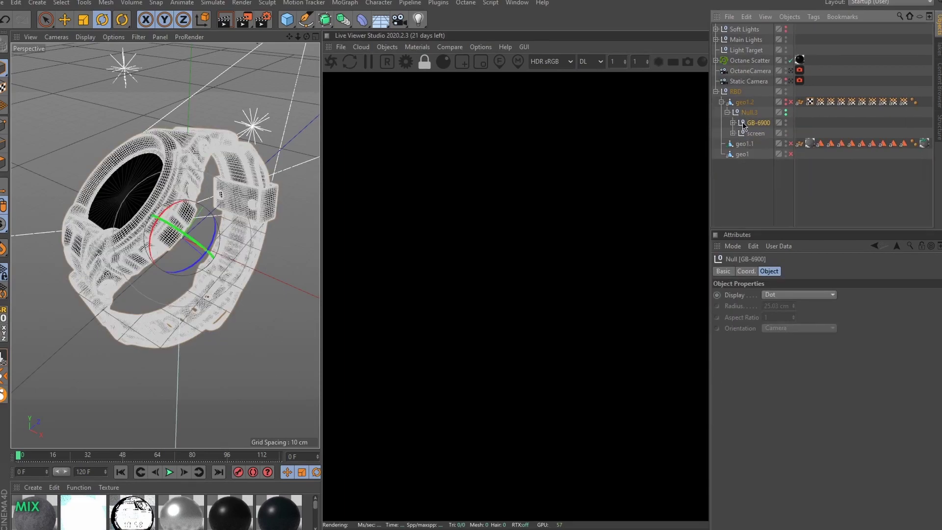
Step: Select Null.3 and show its coordinates: scale 0.06, pitch -89.636°
click(748, 112)
key(Left)
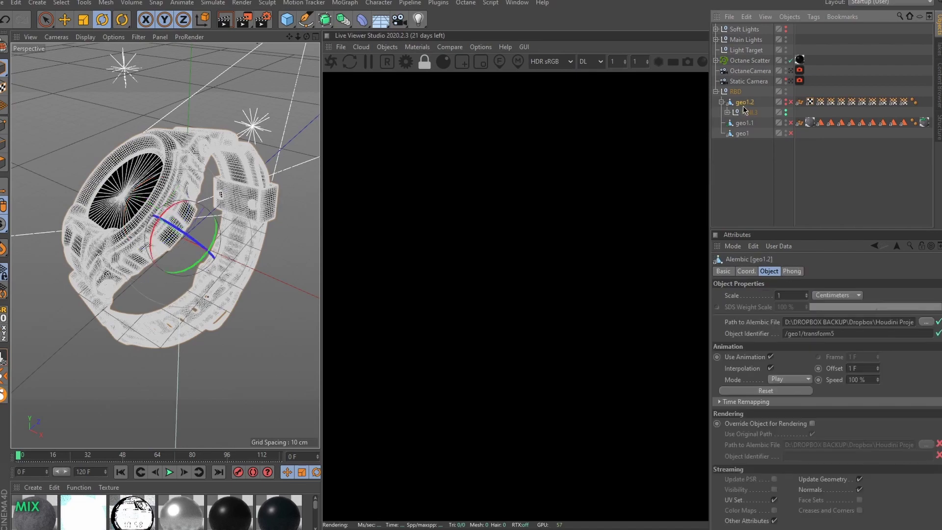
click(743, 113)
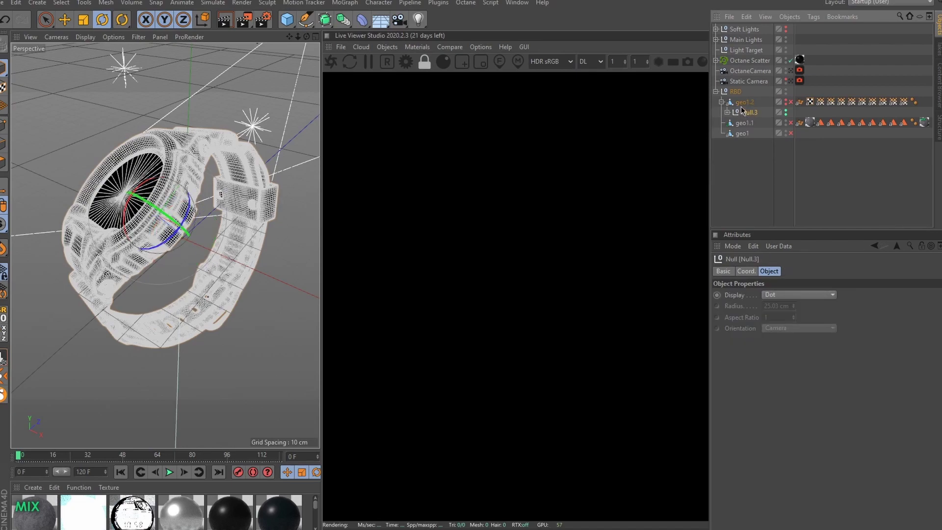
click(741, 102)
click(747, 113)
click(746, 271)
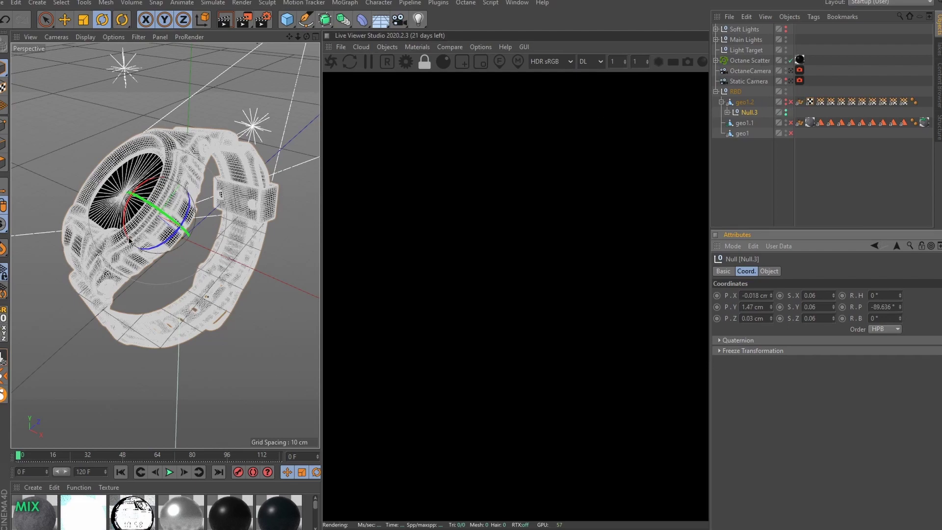
Step: Pull back, expand Main Lights, orbit around the watch, and re-enable geo1.1's rock pieces
scroll(129, 240, down, 10)
alt+drag(154, 228, 331, 255)
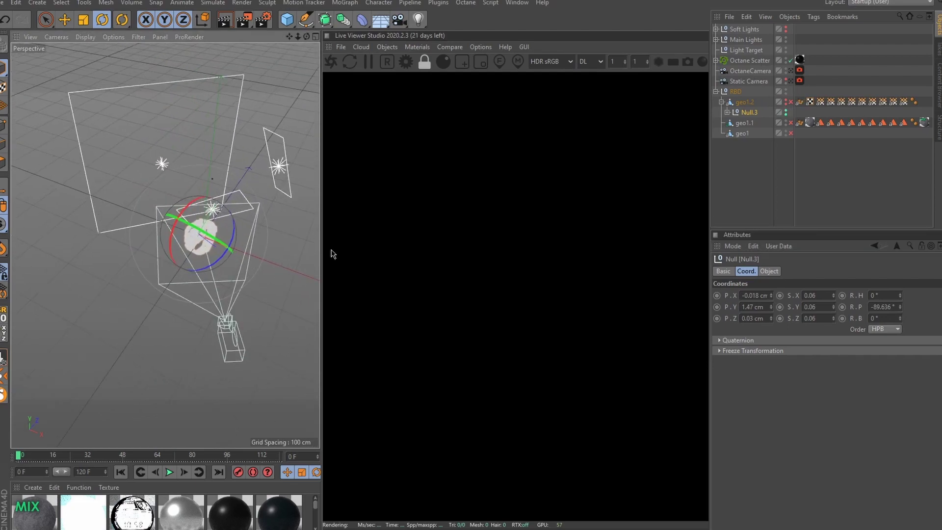
click(756, 39)
click(717, 40)
alt+drag(217, 138, 142, 182)
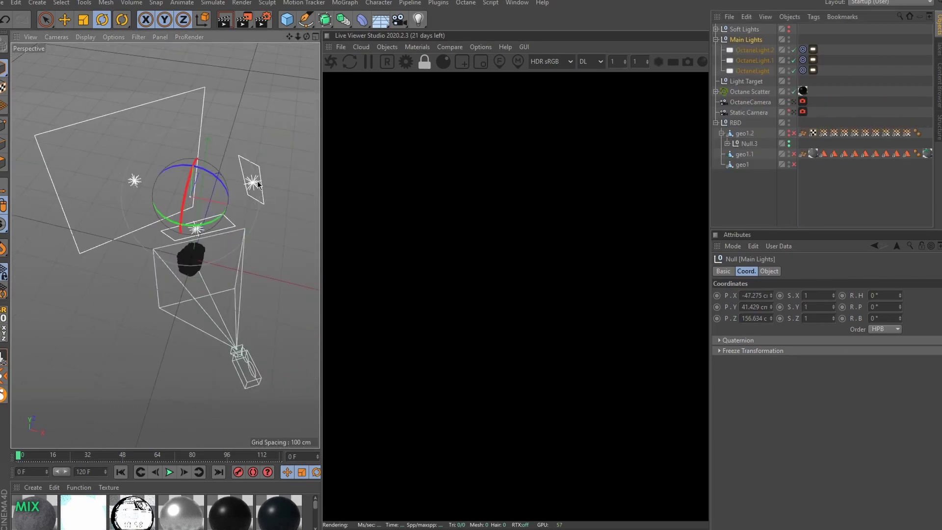
scroll(172, 207, up, 10)
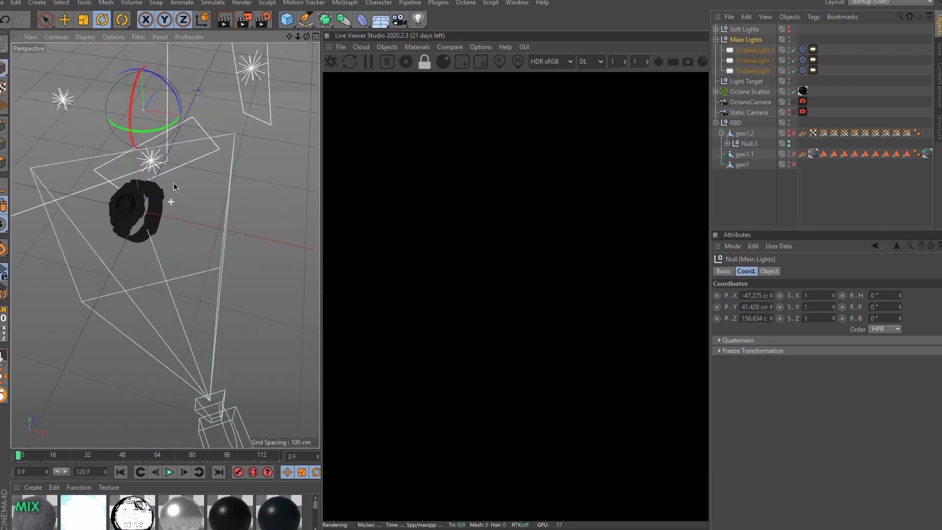
scroll(175, 159, down, 10)
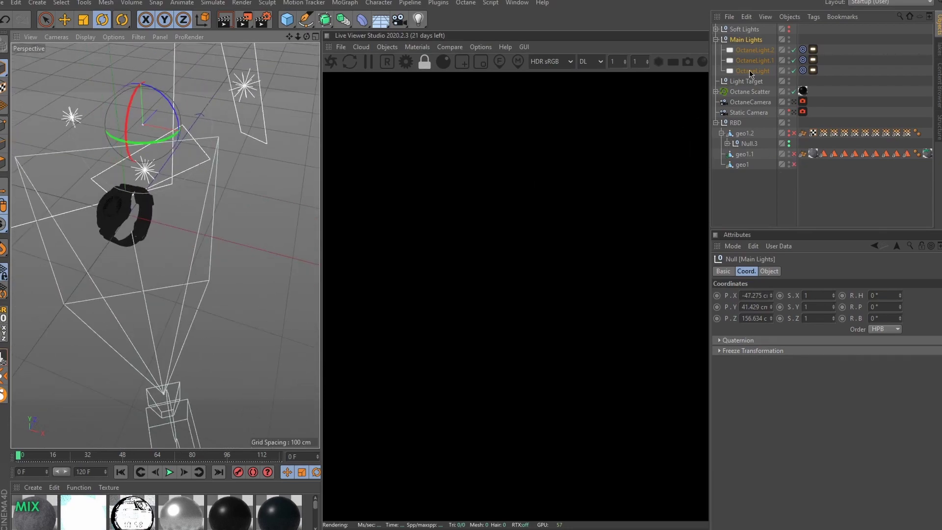
click(794, 154)
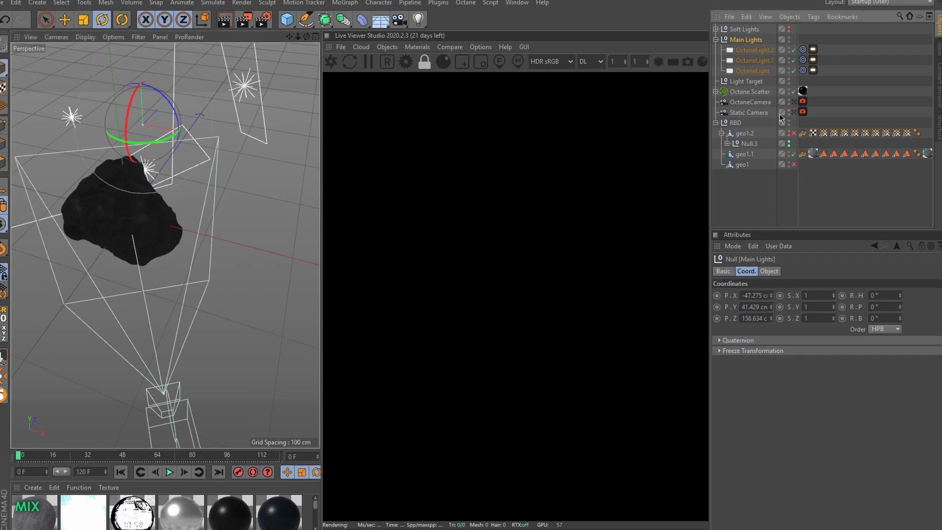
Step: Start the Octane Live Viewer render and dismiss the Octane Settings
click(334, 64)
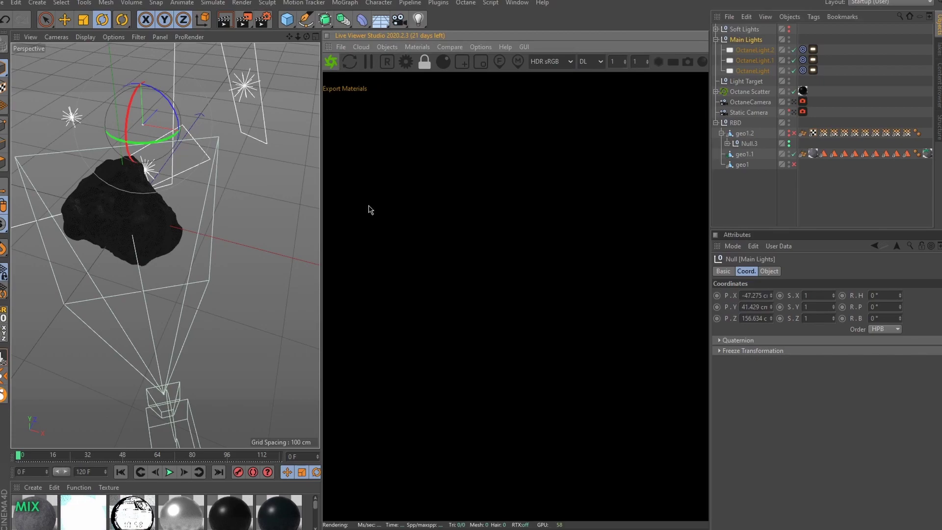
click(406, 61)
key(Escape)
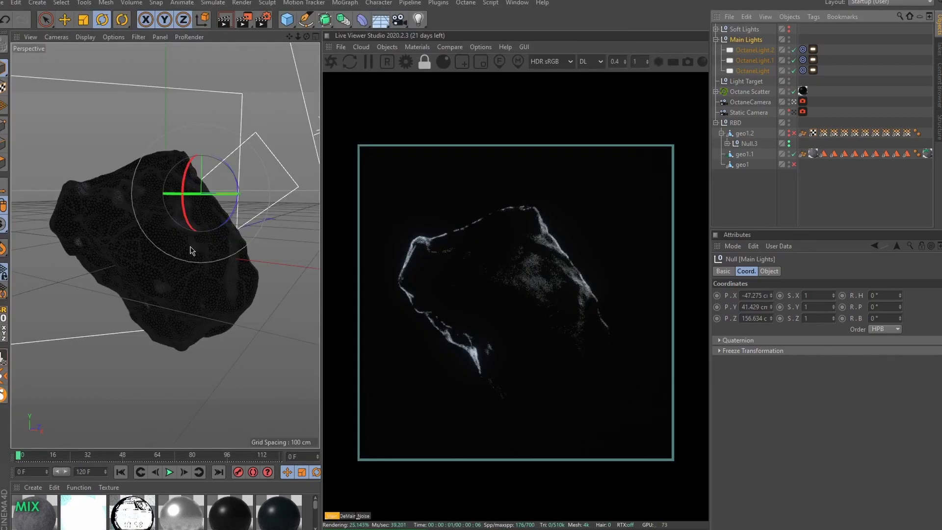
click(162, 187)
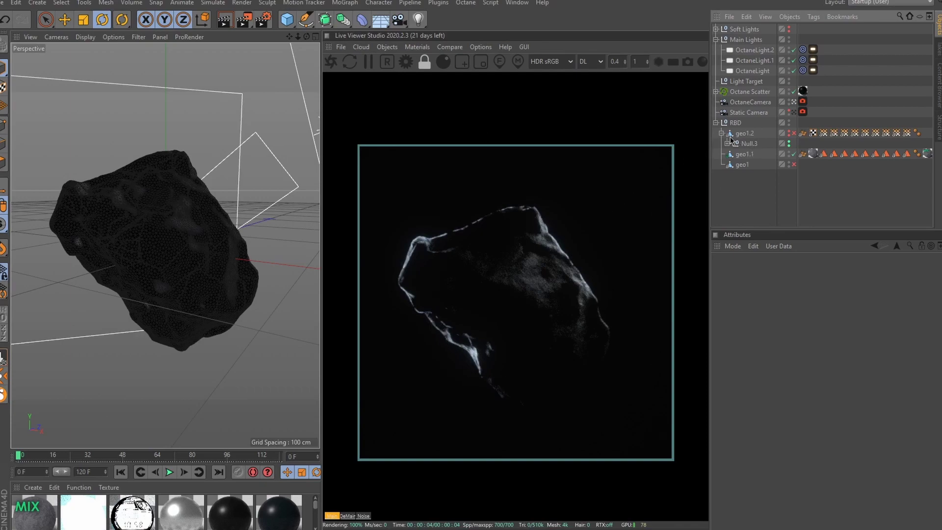
Step: Enlarge the Material Manager and switch on the Soft Lights group
drag(229, 449, 229, 362)
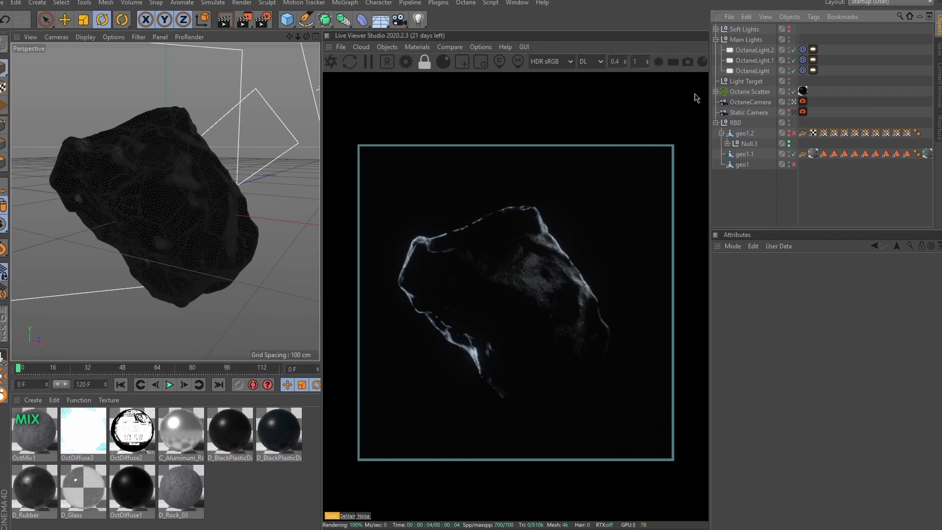
click(790, 32)
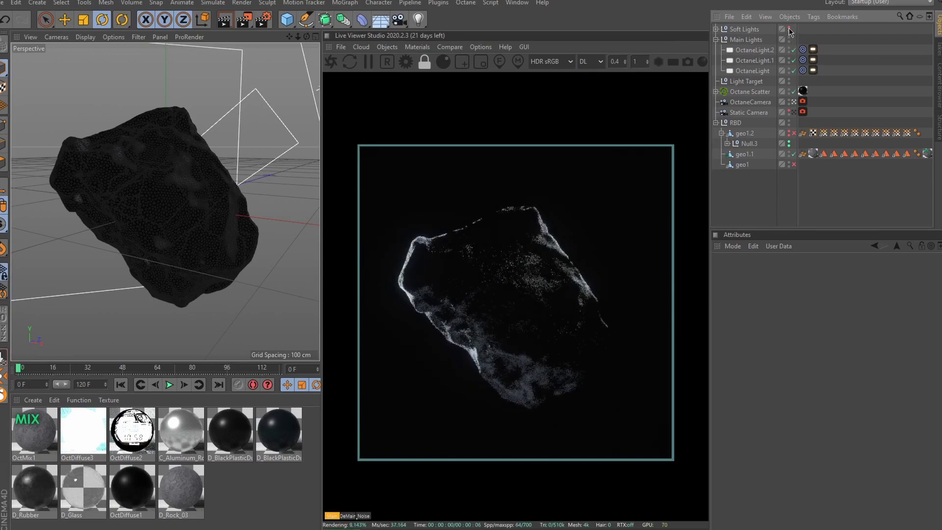
click(749, 31)
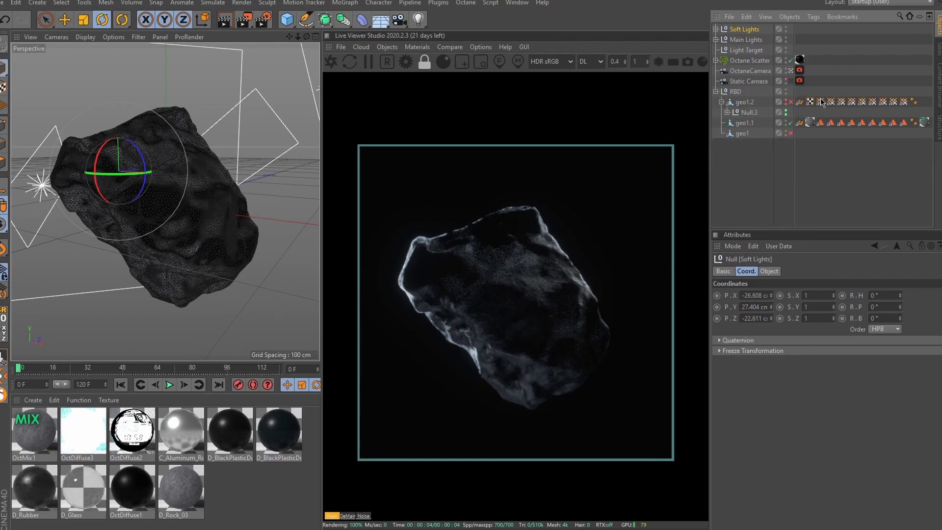
Step: Inspect D_Rock_03, the inner-face tag and OctMix1's glowing diffuse, then advance to frame 2
double_click(185, 499)
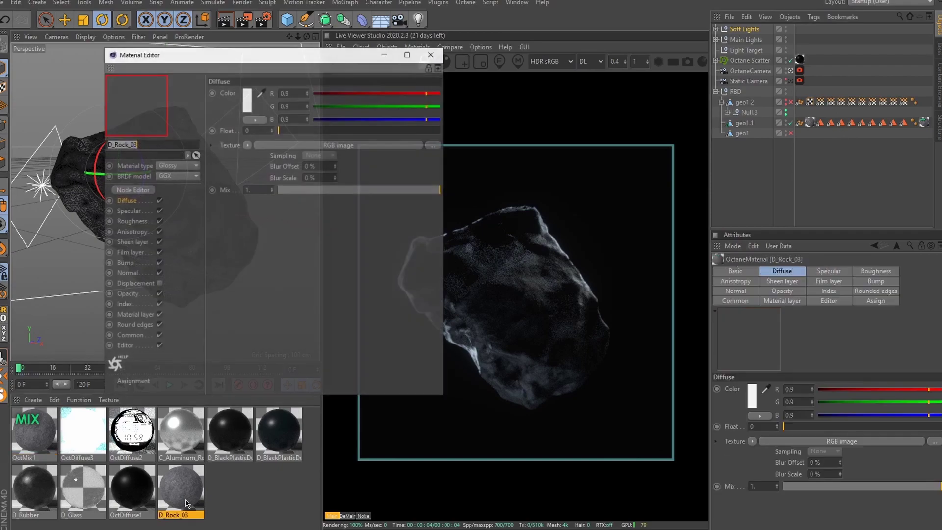
click(810, 122)
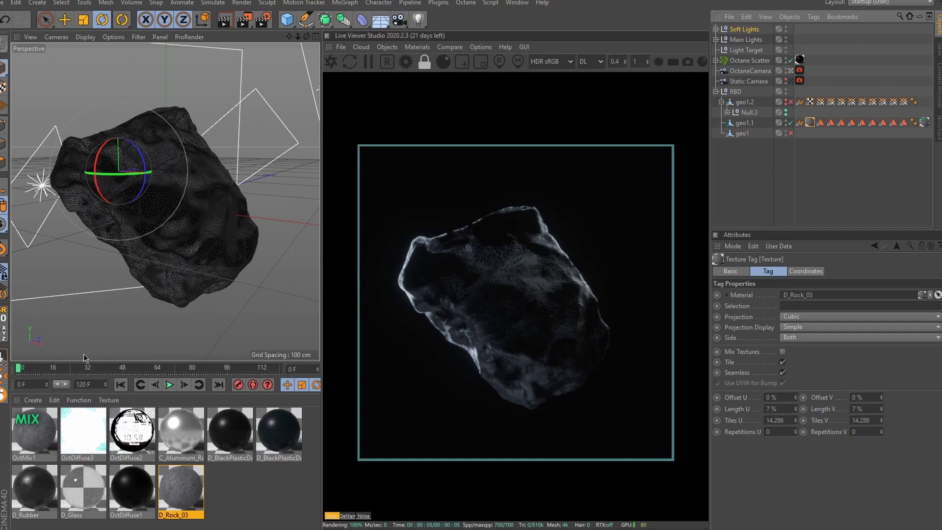
click(924, 122)
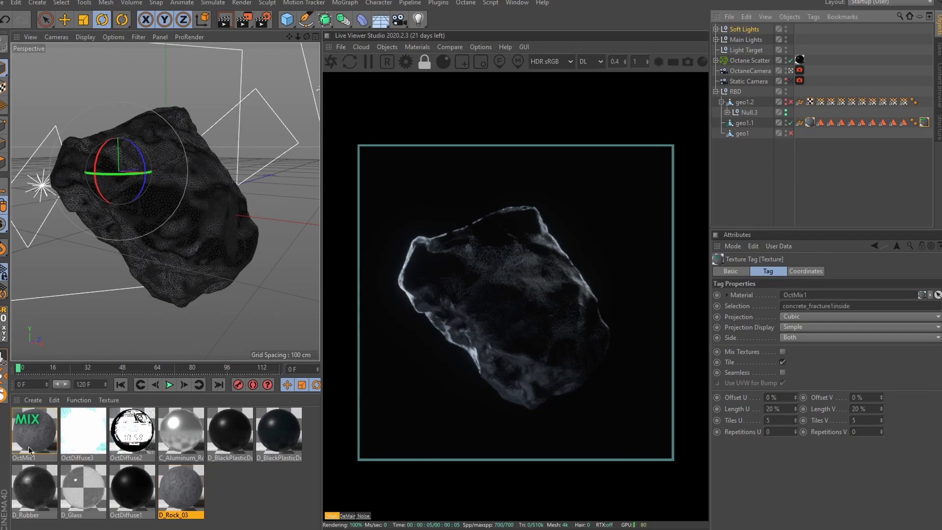
double_click(44, 444)
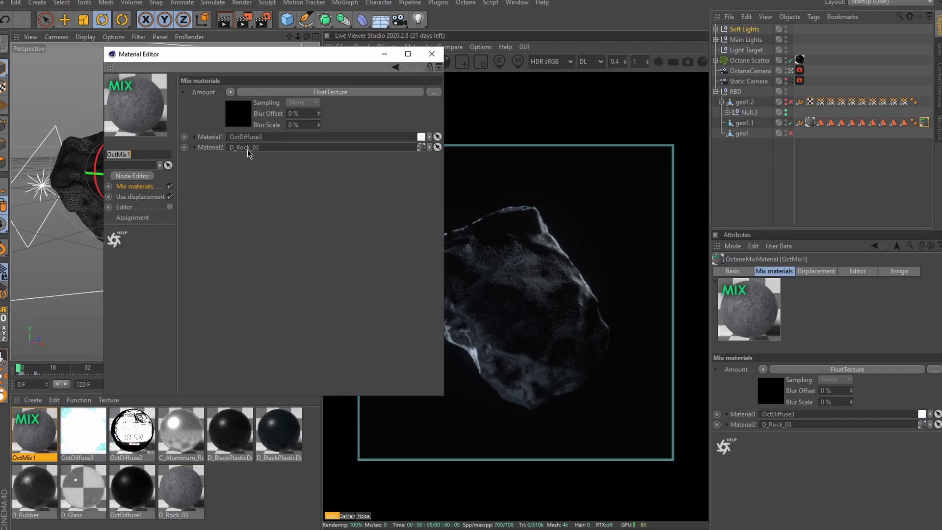
click(95, 433)
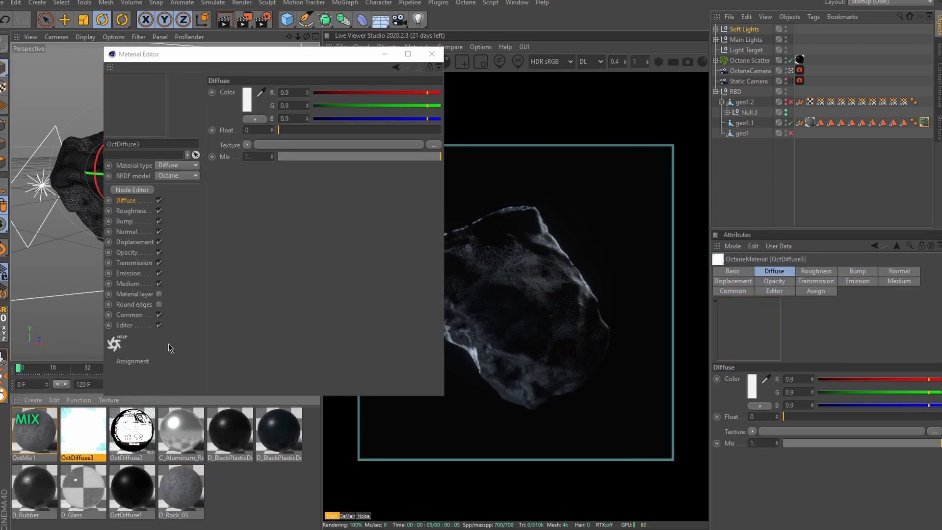
click(432, 54)
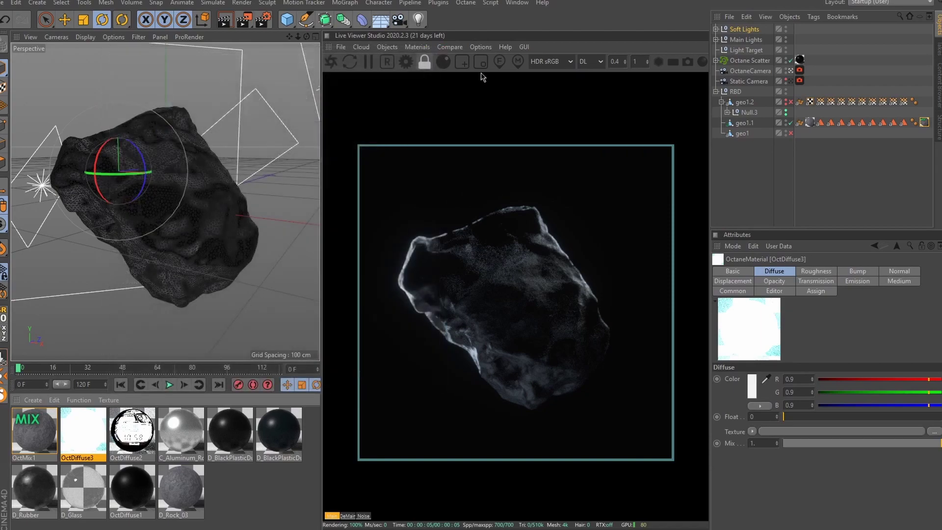
click(923, 123)
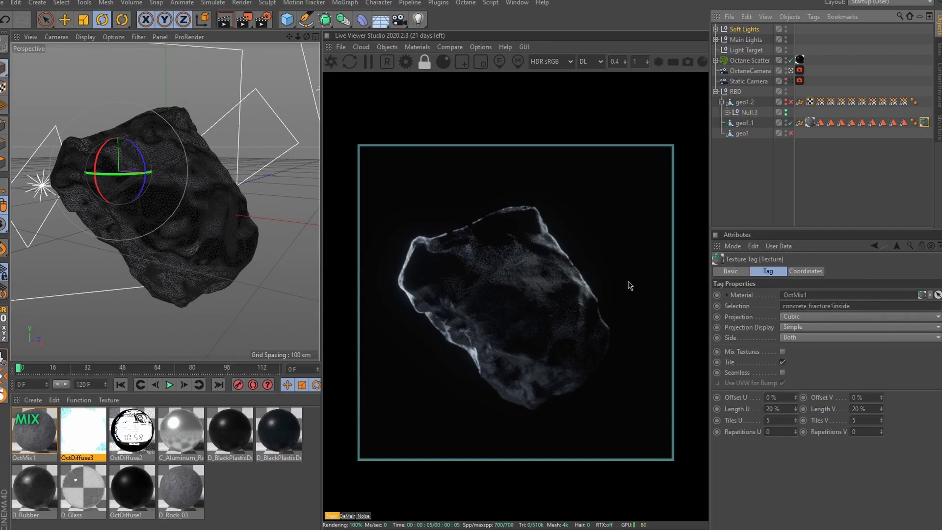
key(F8)
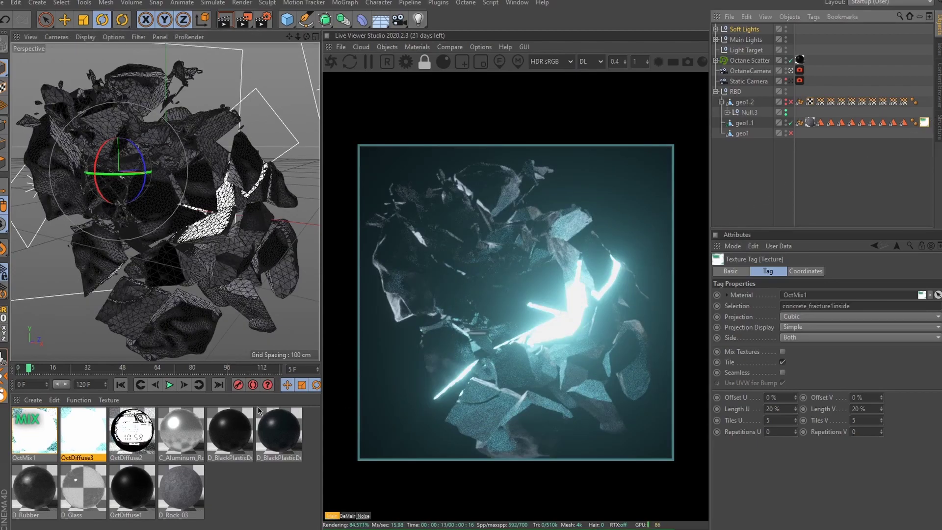
Step: Check OctMix1 and set the texture tag's selection to concrete_fracture2inside
click(52, 423)
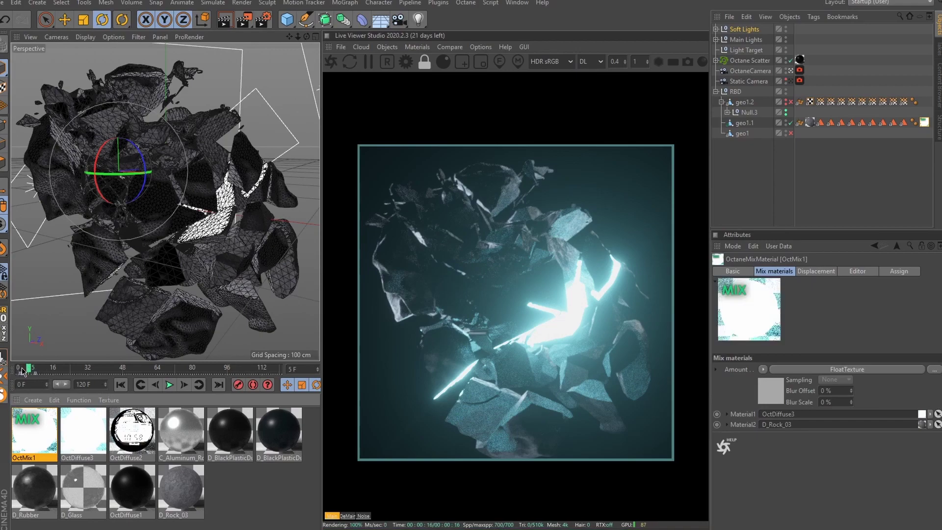
click(924, 124)
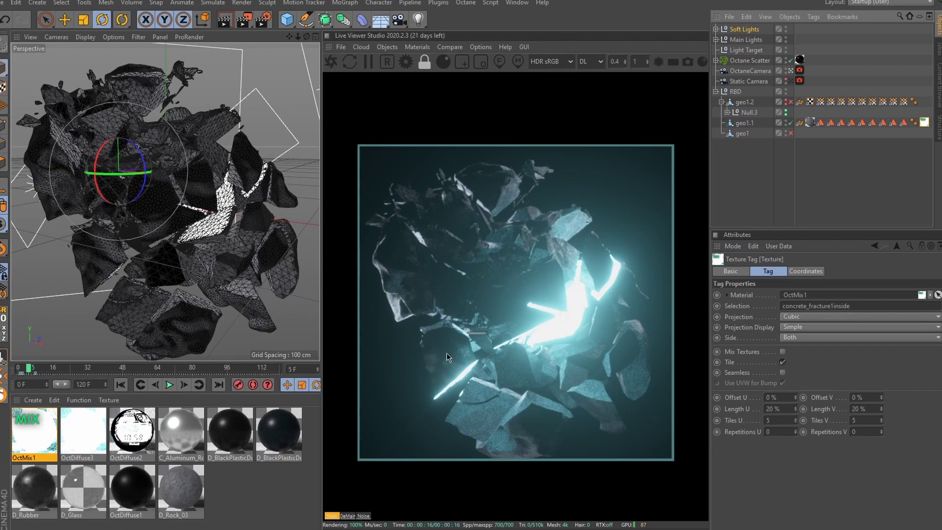
click(836, 305)
key(BackSpace)
text(2)
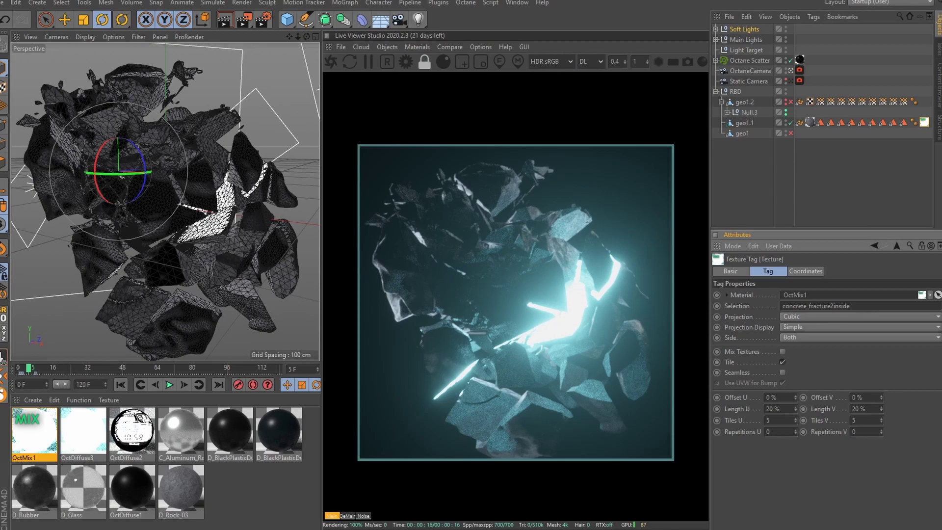
key(Return)
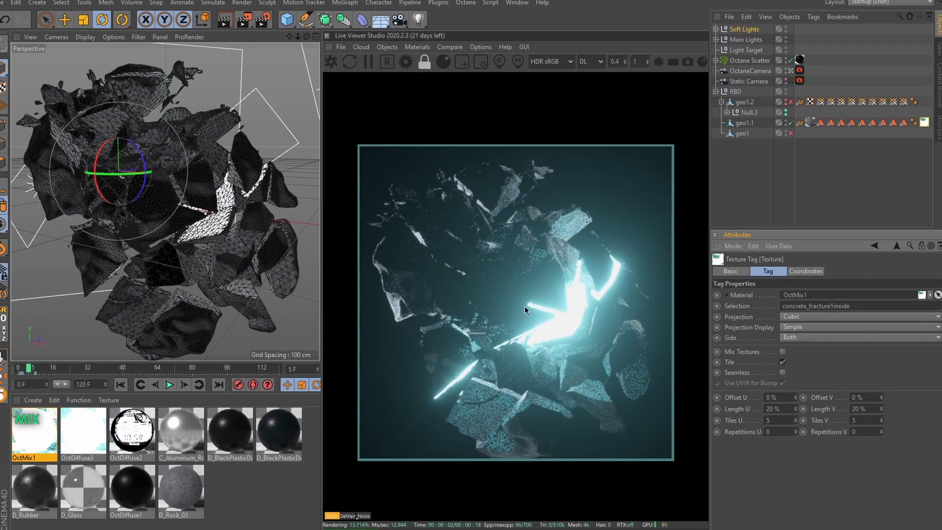
Step: Step the shatter through frames 8 and 9, then jump to frame 48
key(g)
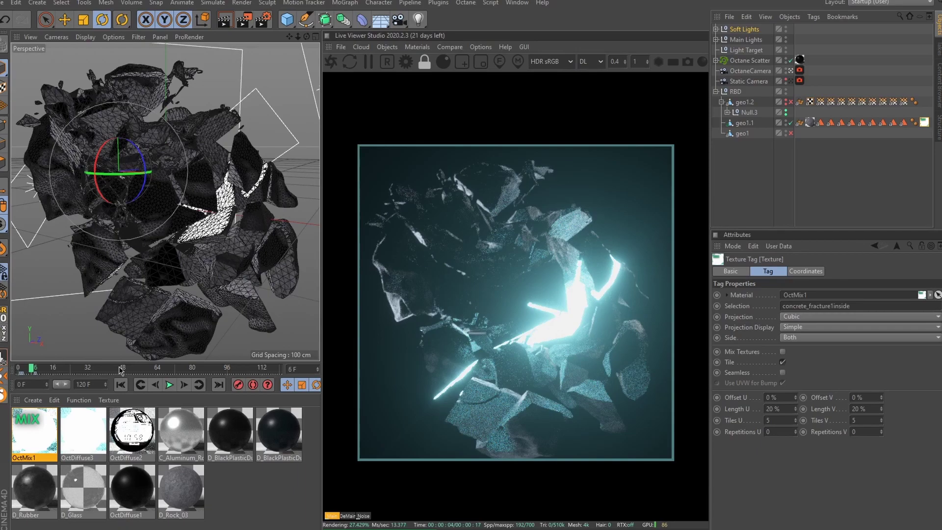
key(g)
key(g)
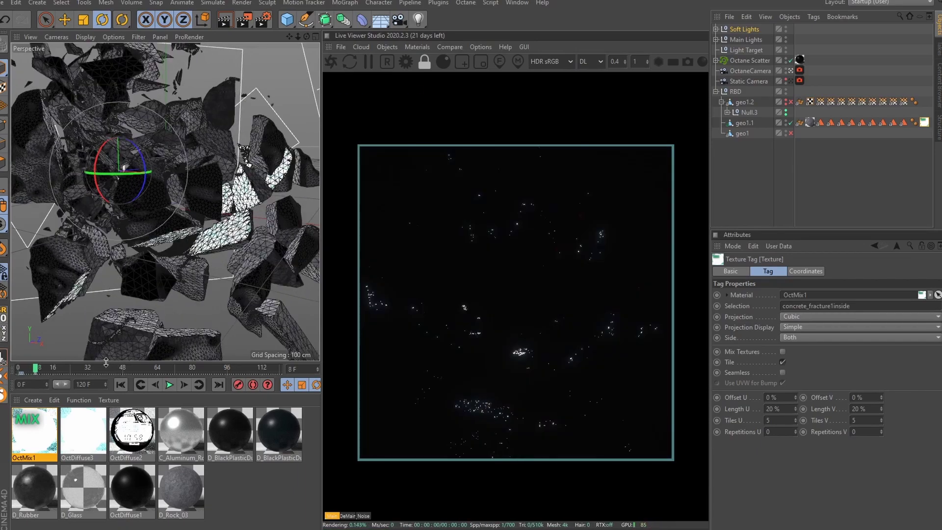
key(g)
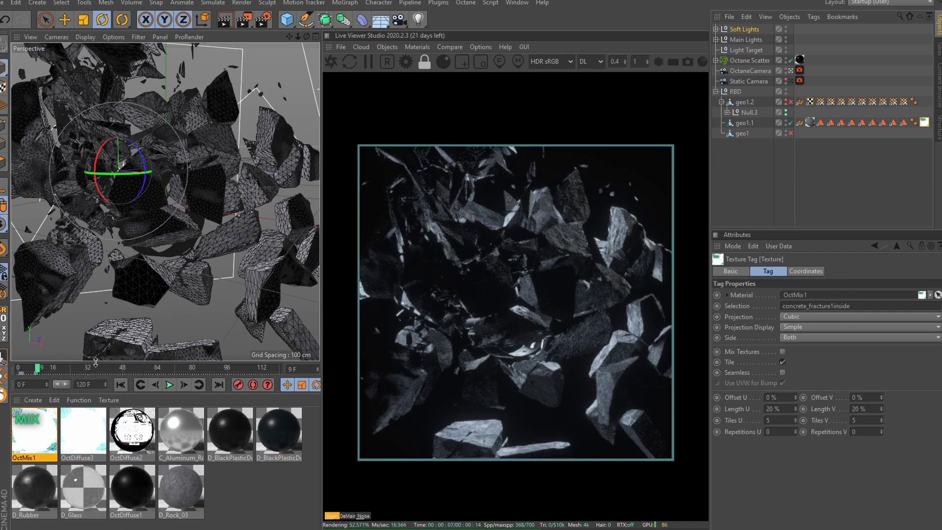
click(123, 369)
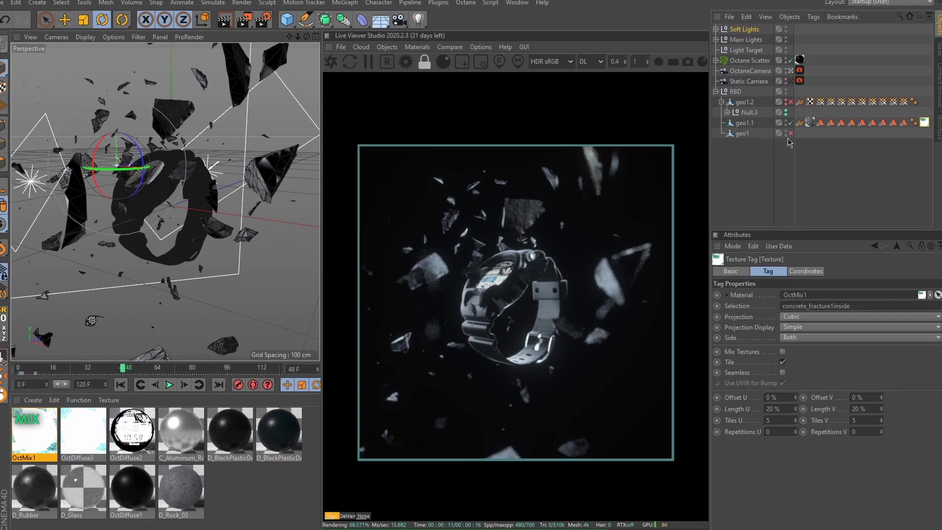
Step: Select the Octane Scatter object and its scattering Sphere to view the sphere's shape settings
click(748, 61)
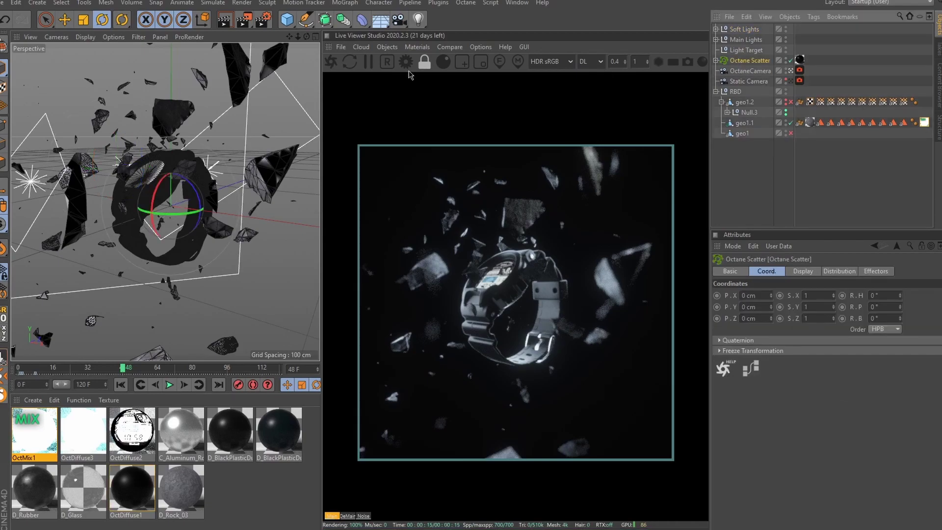
click(716, 61)
click(744, 71)
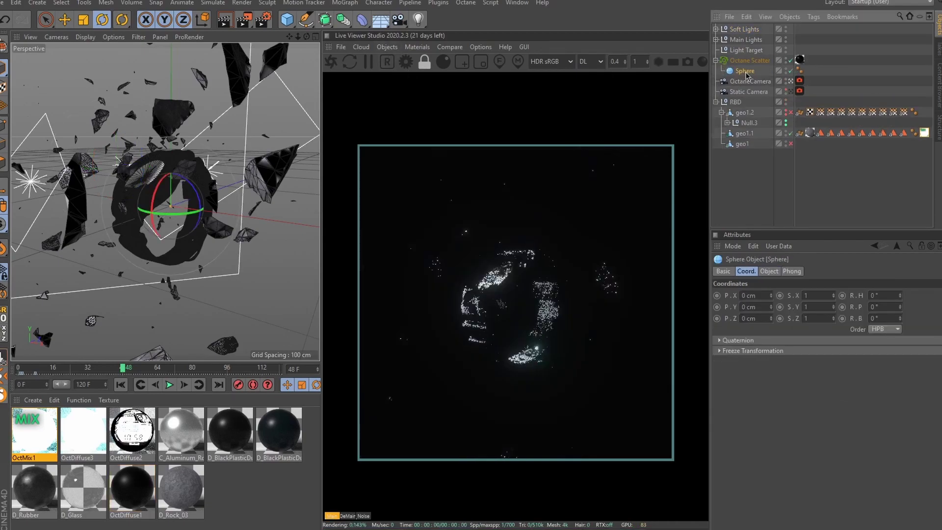
click(768, 272)
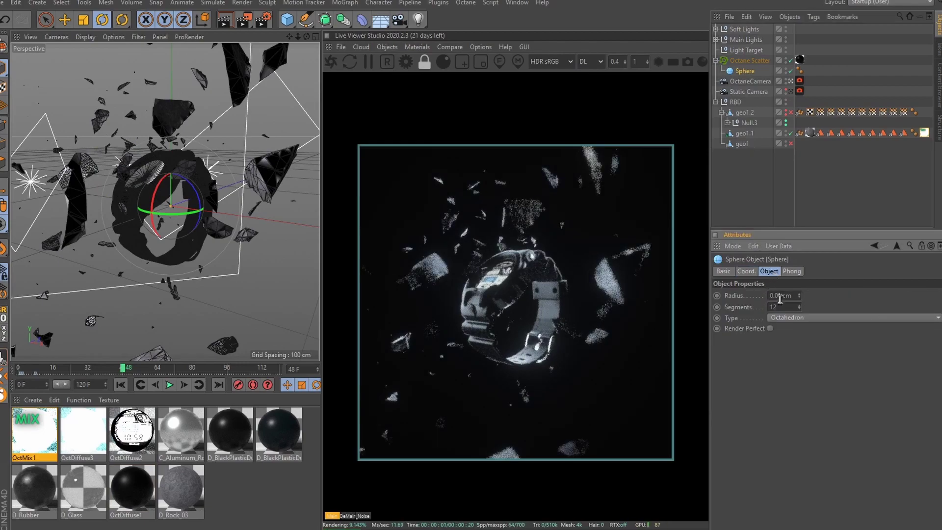
Step: Enable the geo1 particles and set OctDiffuse1's Specular Float to 0.038
click(808, 133)
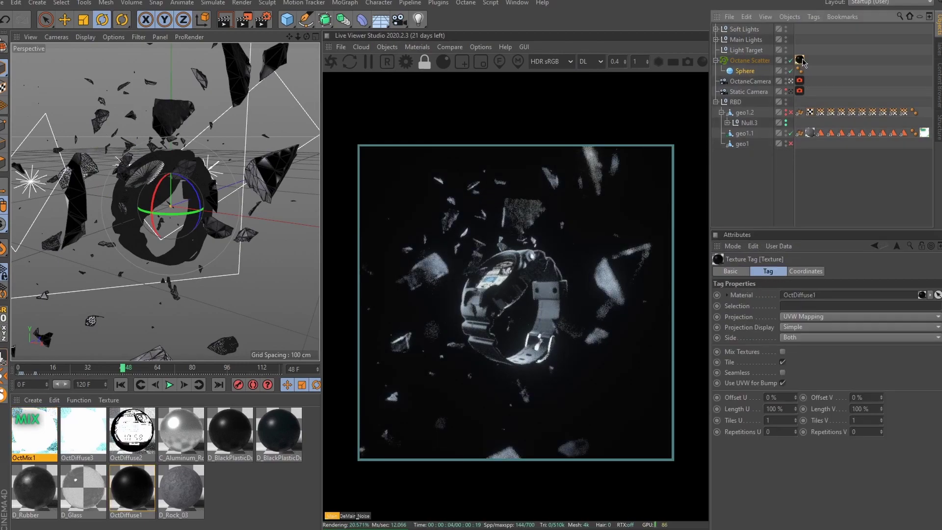
double_click(133, 501)
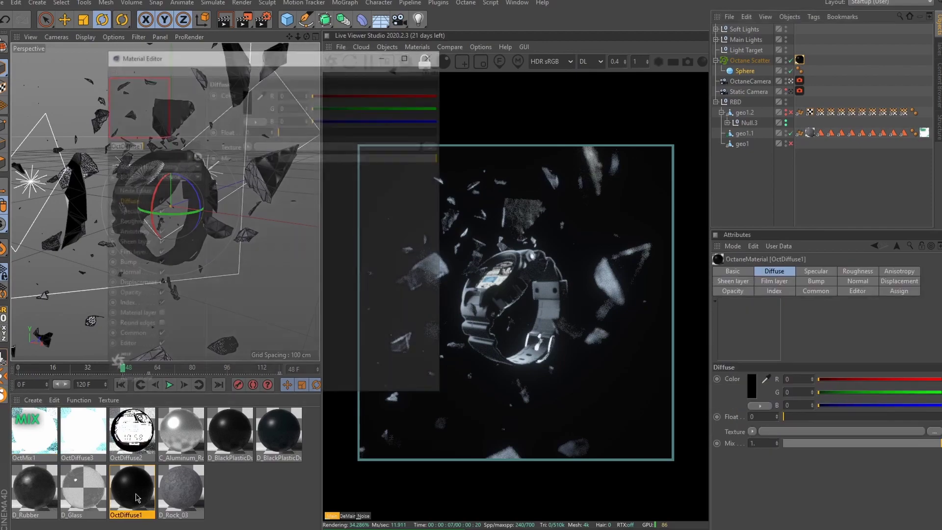
click(432, 53)
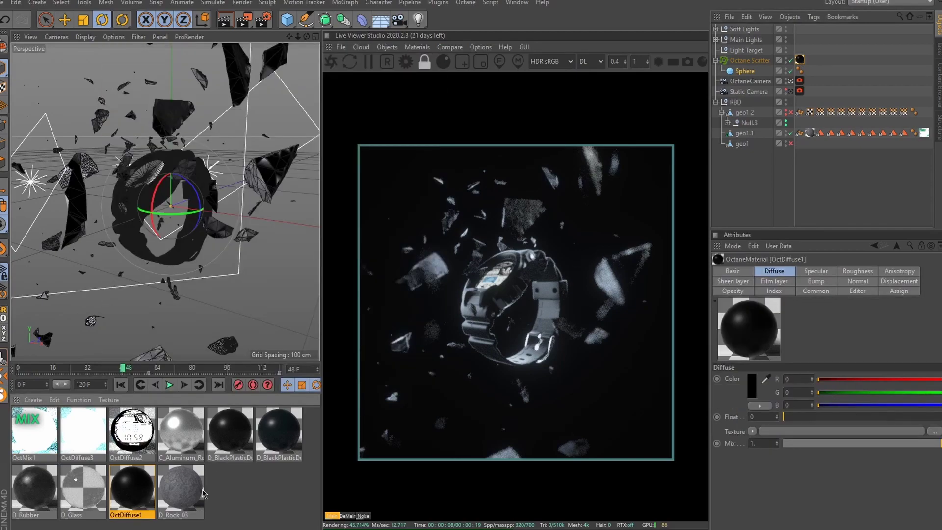
click(790, 144)
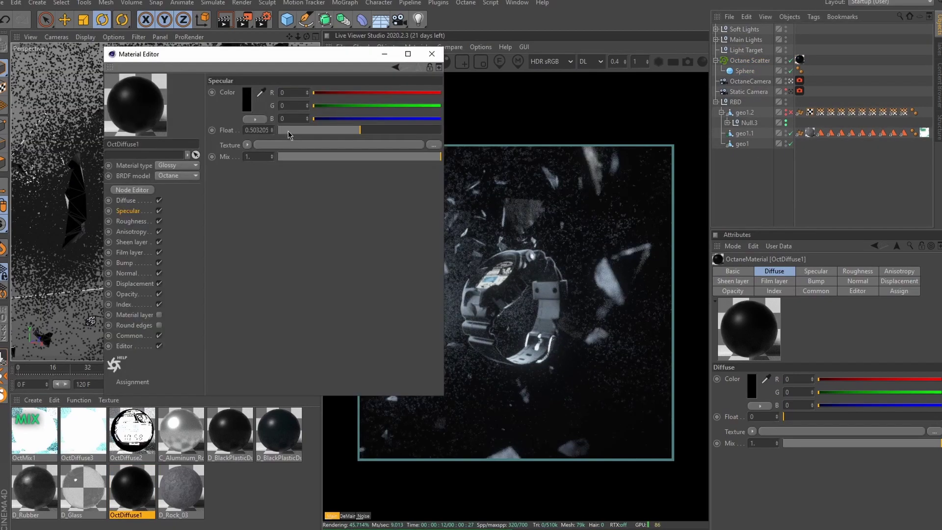
click(284, 131)
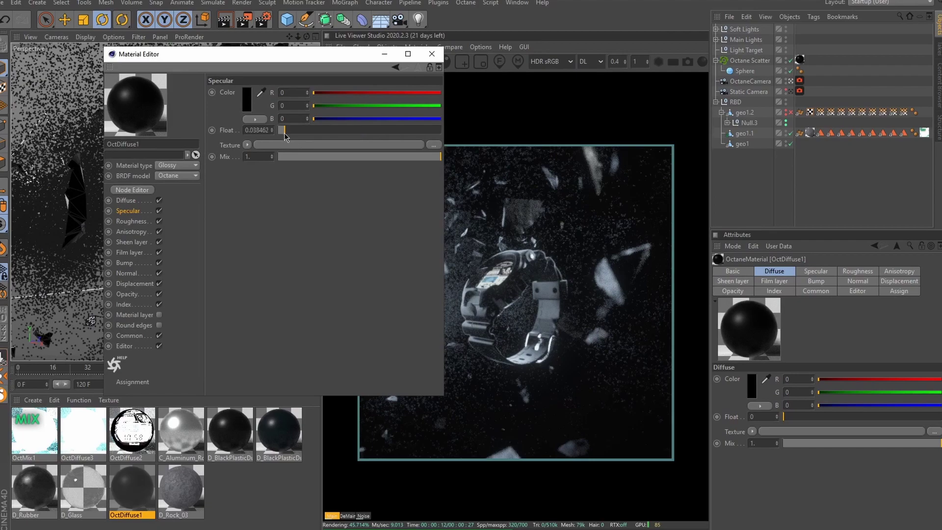
drag(340, 57, 234, 68)
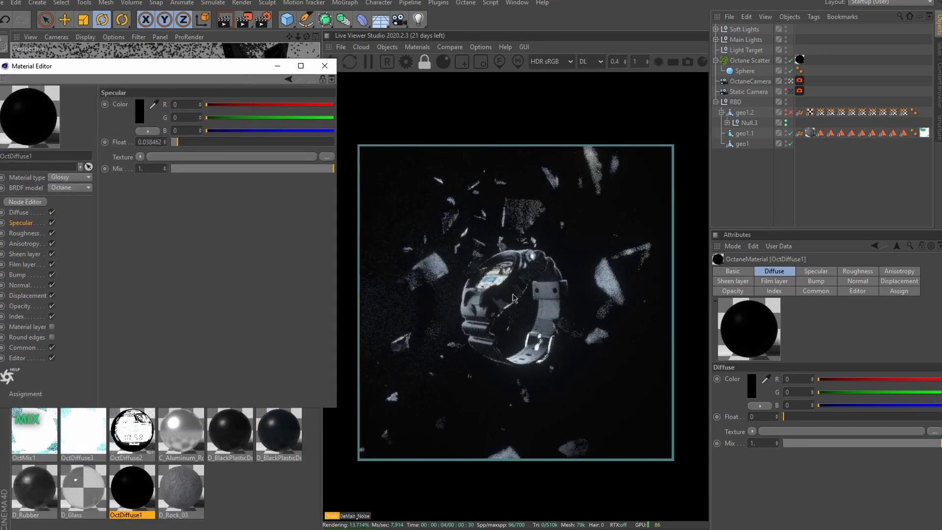
key(alt+F4)
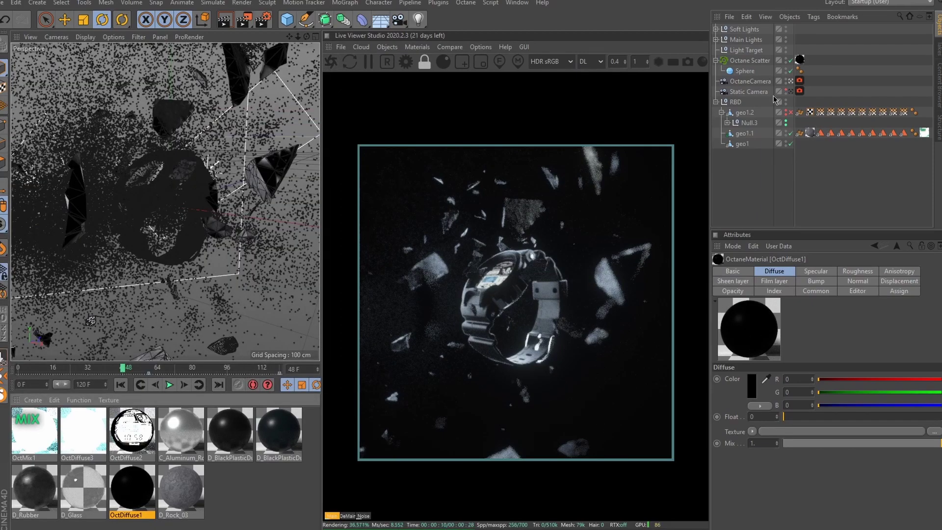
Step: With OctaneCamera selected, scrub the push-in from frame 0 through the shatter, ending at frame 60
click(758, 82)
drag(122, 369, 27, 372)
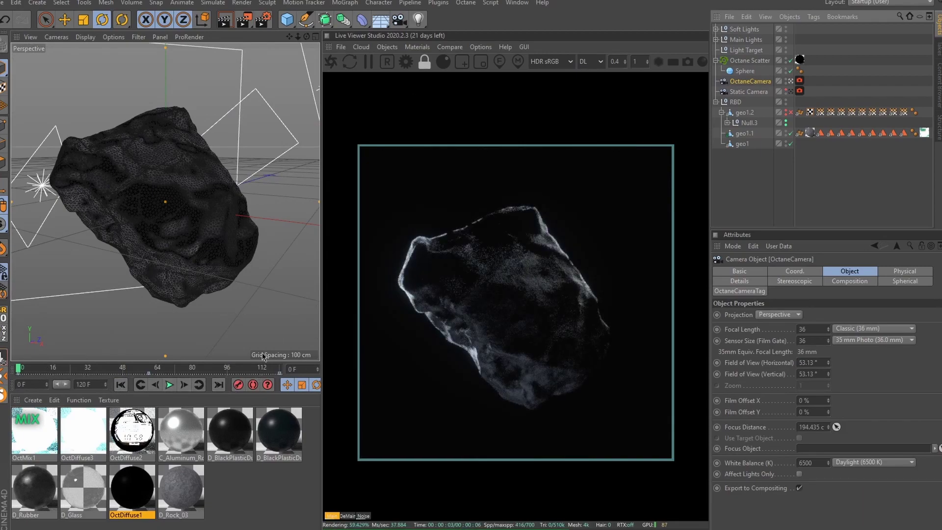
drag(131, 372, 257, 372)
click(218, 385)
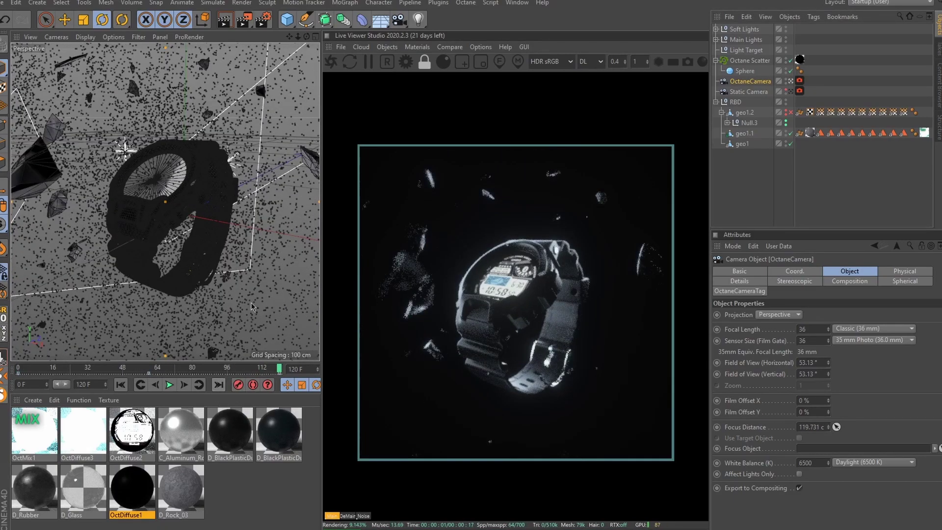
click(799, 59)
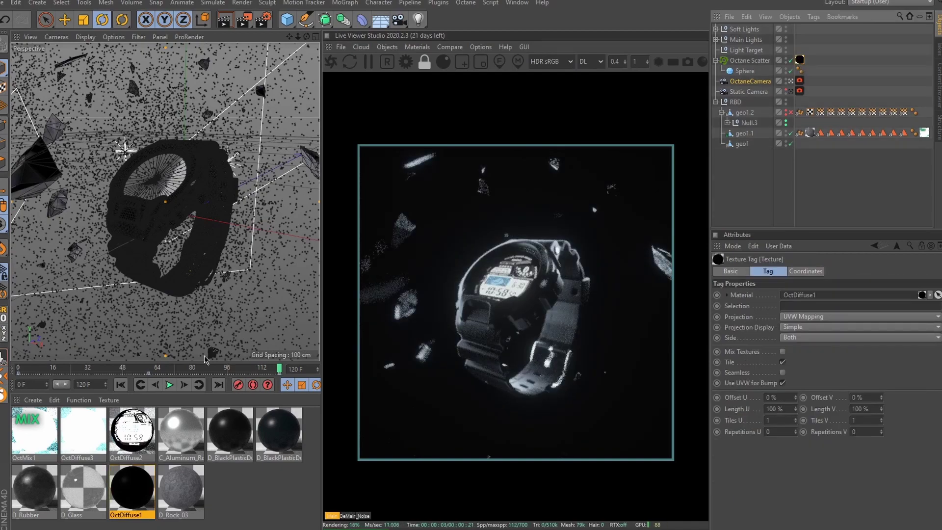
click(865, 73)
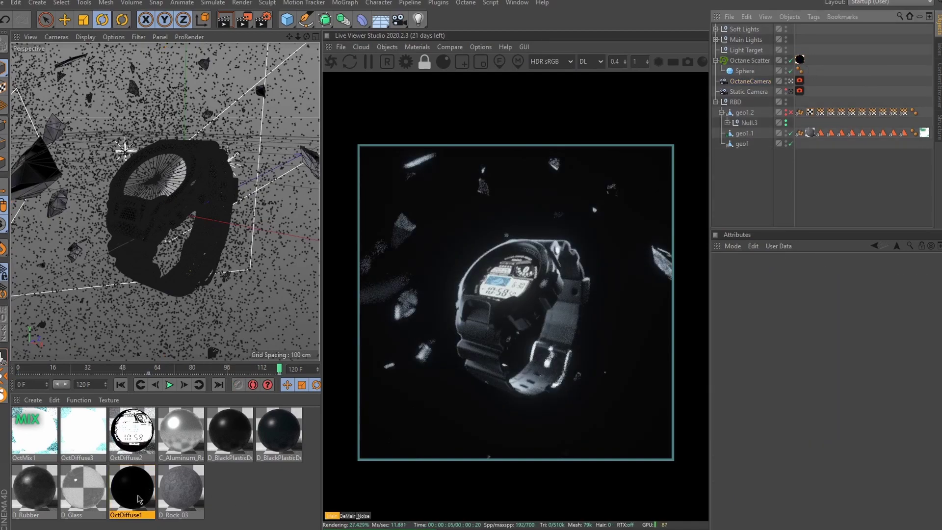
click(150, 373)
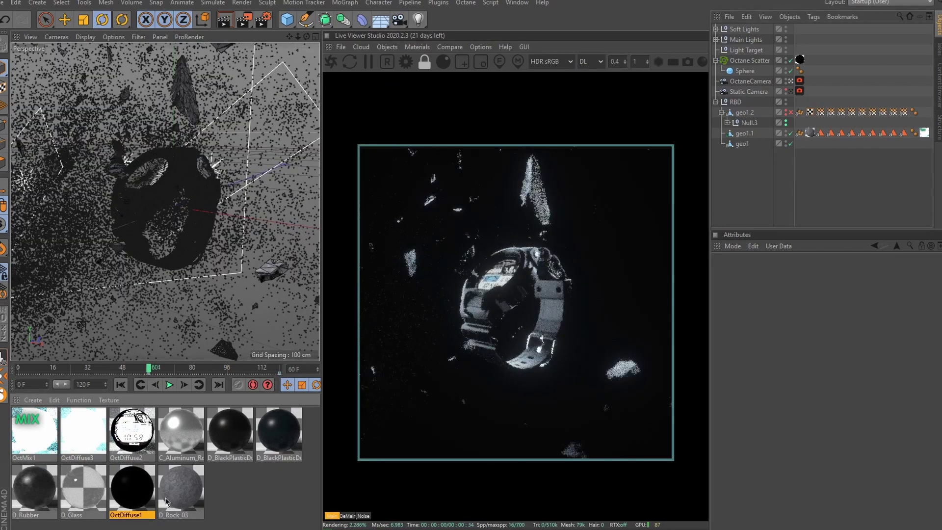
Step: Adjust OctDiffuse1's Opacity channel, then jump to the final frame 120
double_click(146, 490)
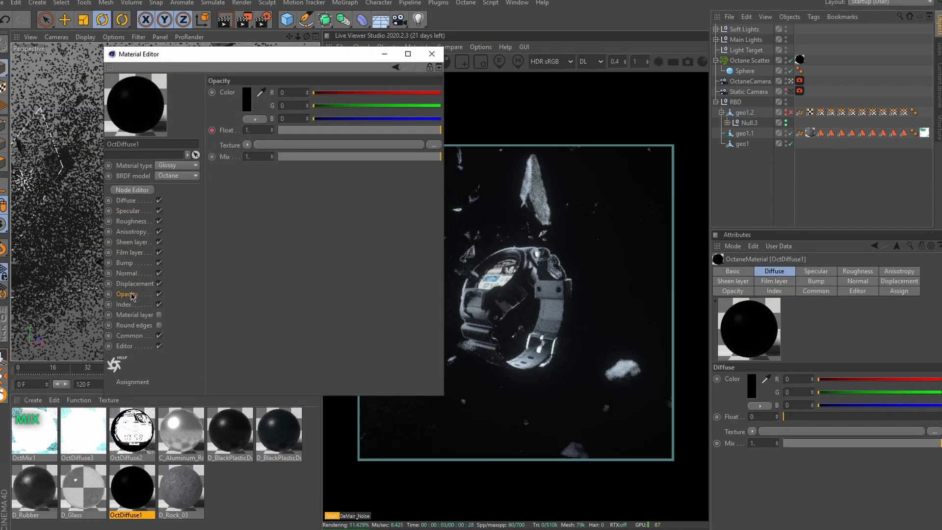
click(432, 54)
click(218, 384)
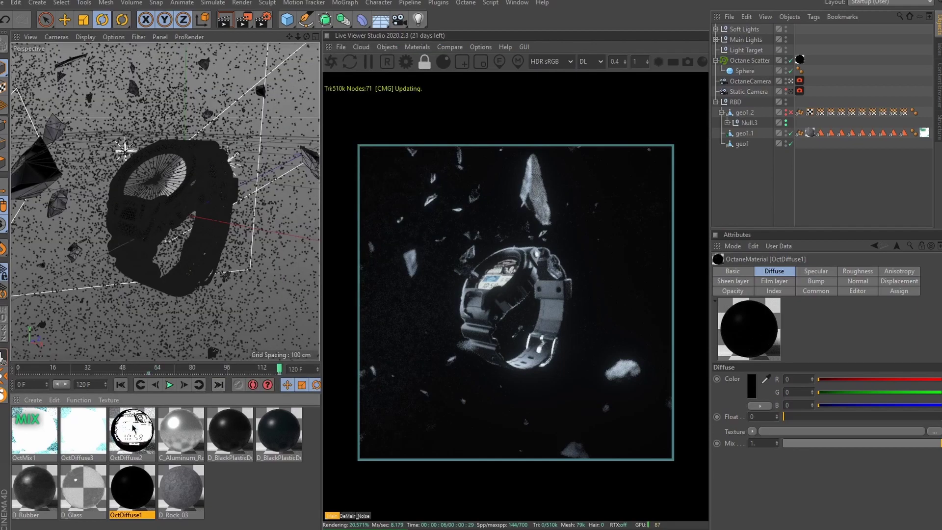